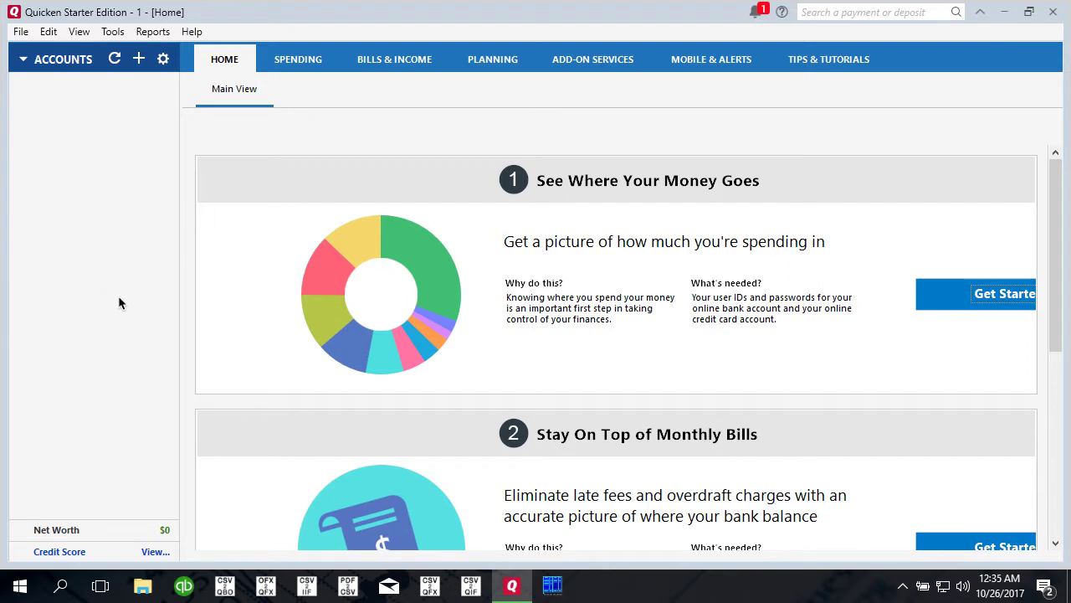
# Load sample.csv into CSV2QIF and confirm Quicken 2018 for PC as the target
pyautogui.click(471, 587)
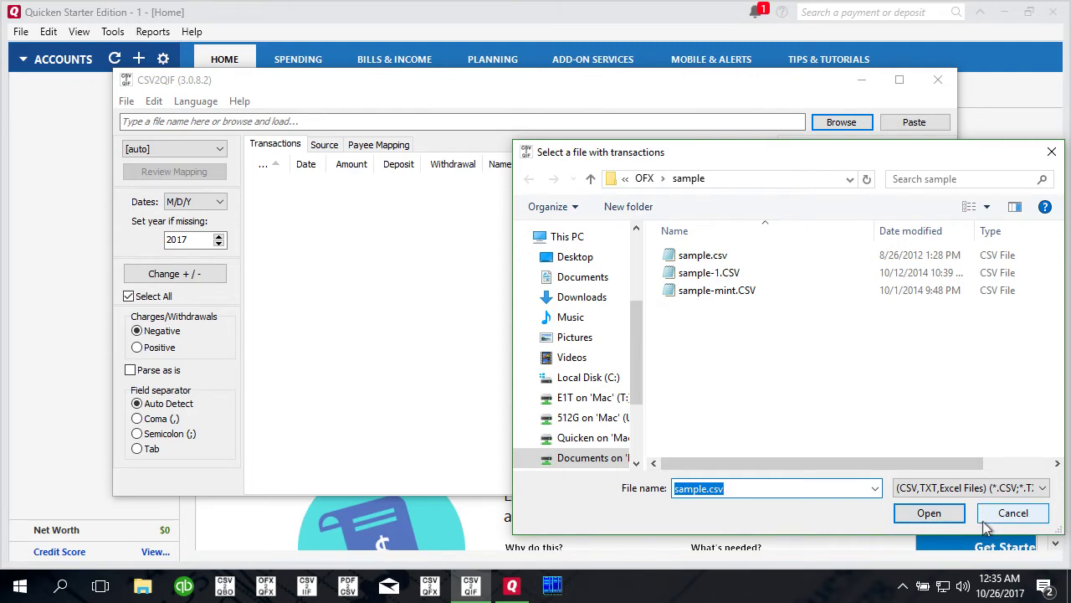
pyautogui.doubleClick(695, 259)
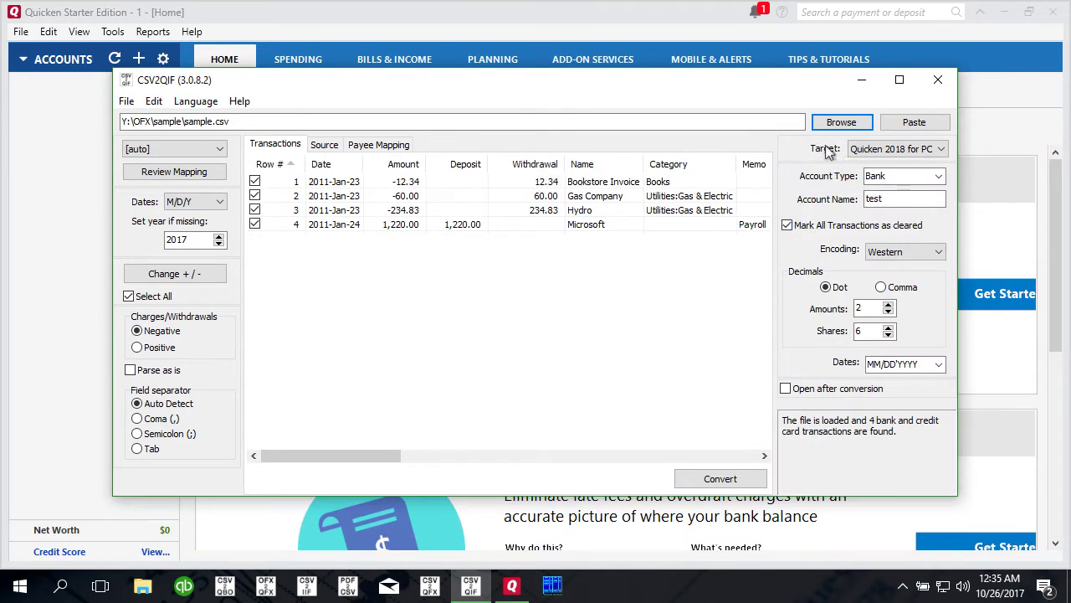
pyautogui.click(938, 149)
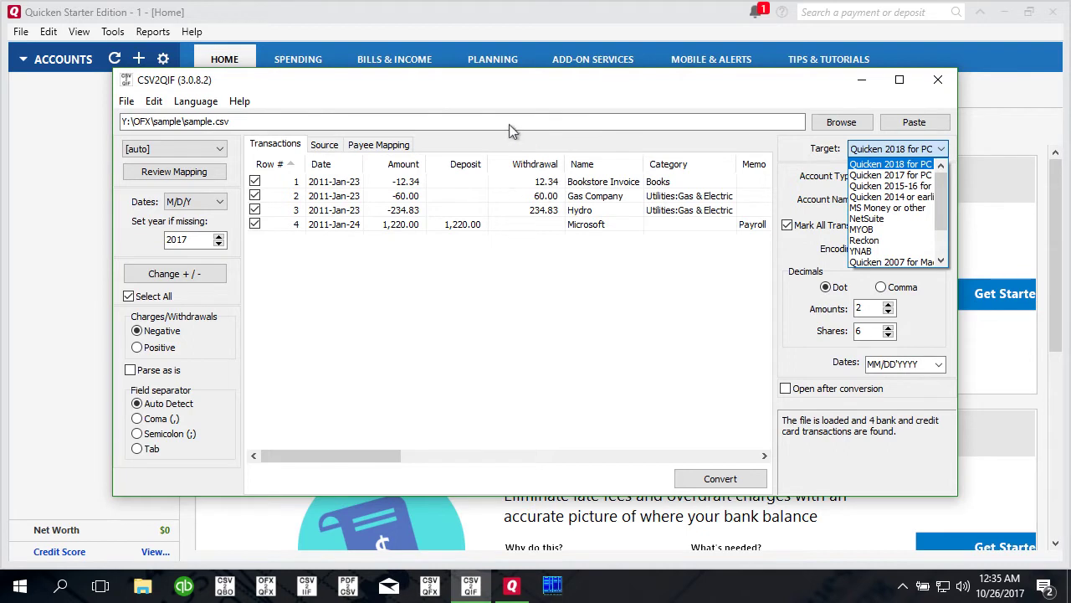
pyautogui.click(488, 88)
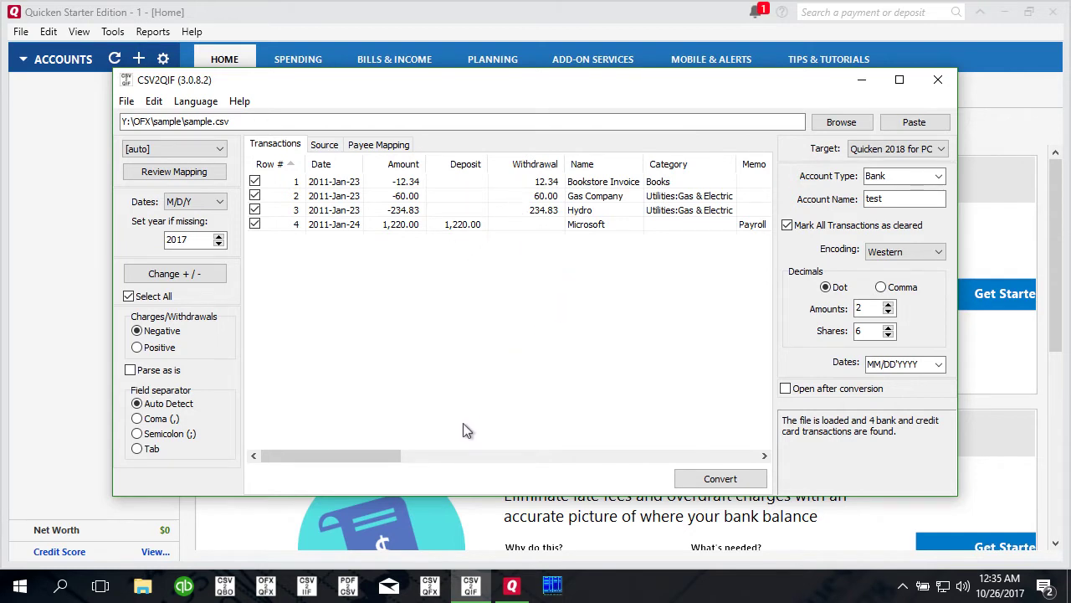
pyautogui.moveTo(374, 456)
pyautogui.mouseDown()
pyautogui.moveTo(409, 461)
pyautogui.moveTo(368, 460)
pyautogui.mouseUp()
pyautogui.click(329, 146)
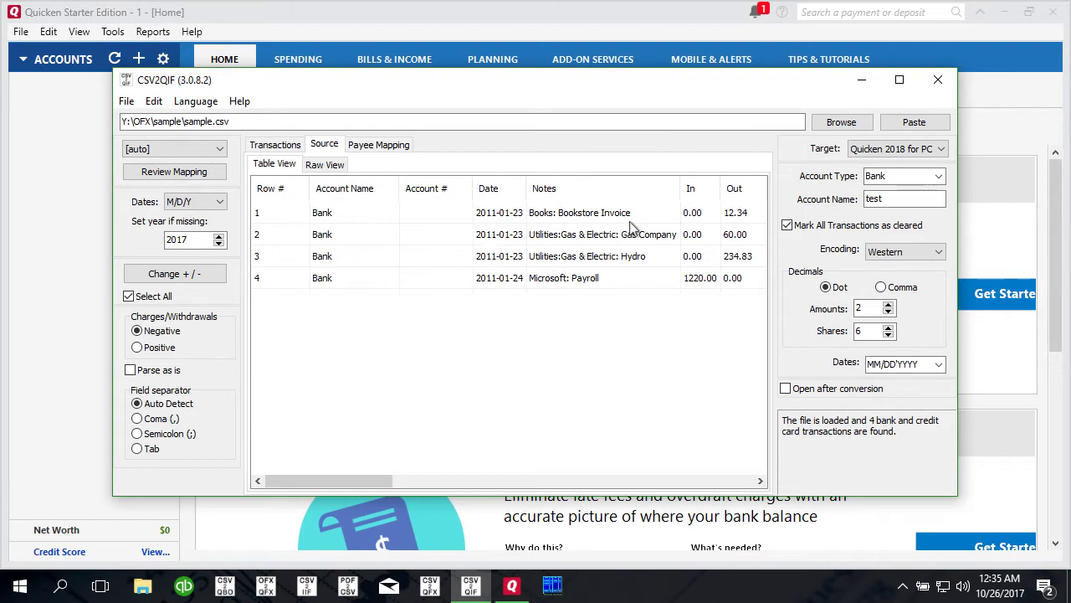
pyautogui.click(281, 146)
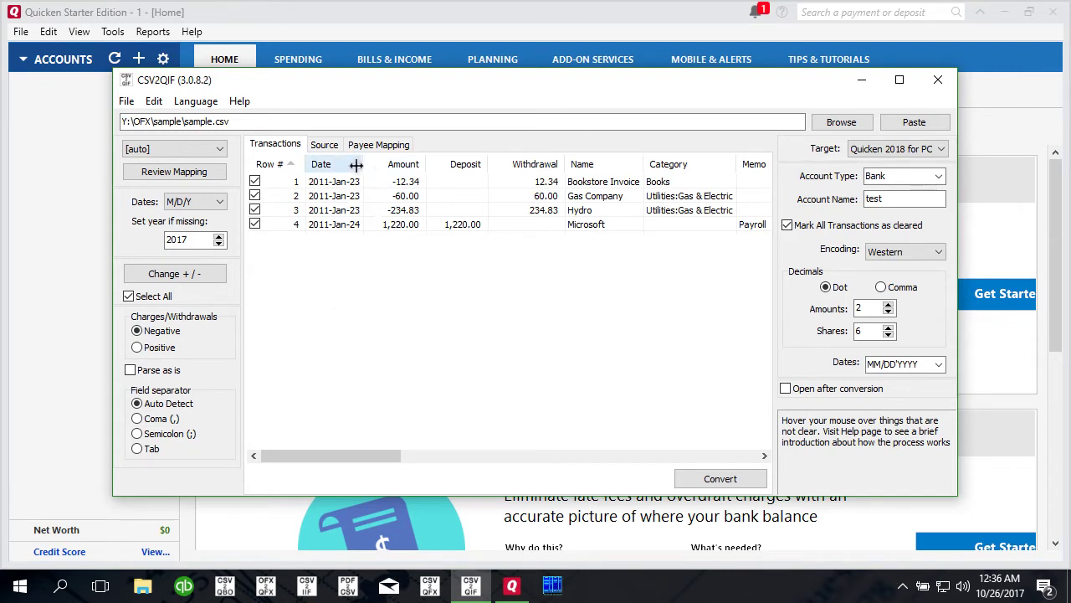
pyautogui.click(379, 145)
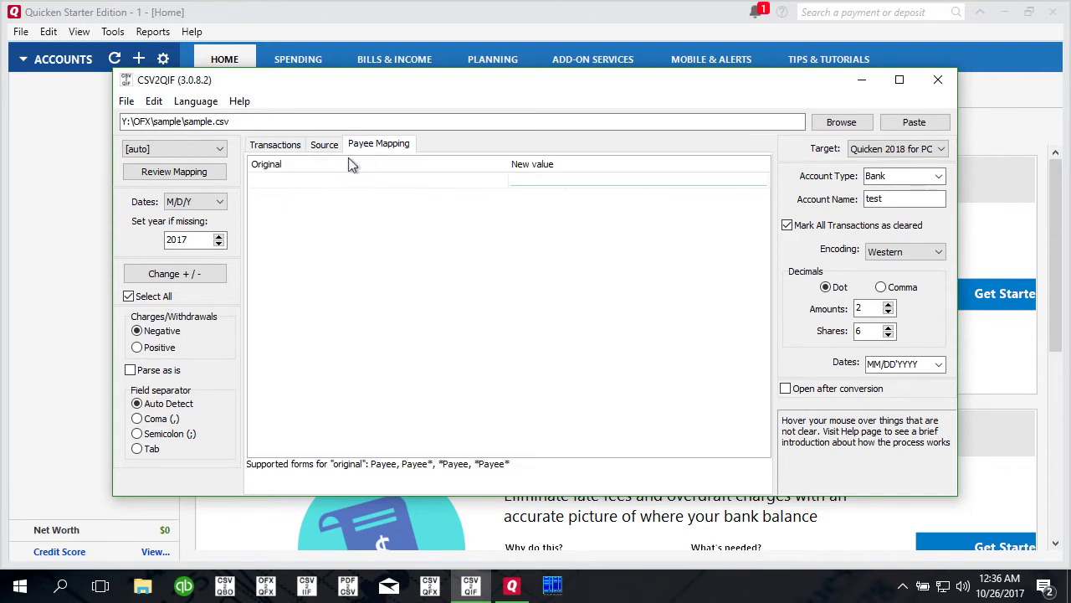
pyautogui.click(283, 146)
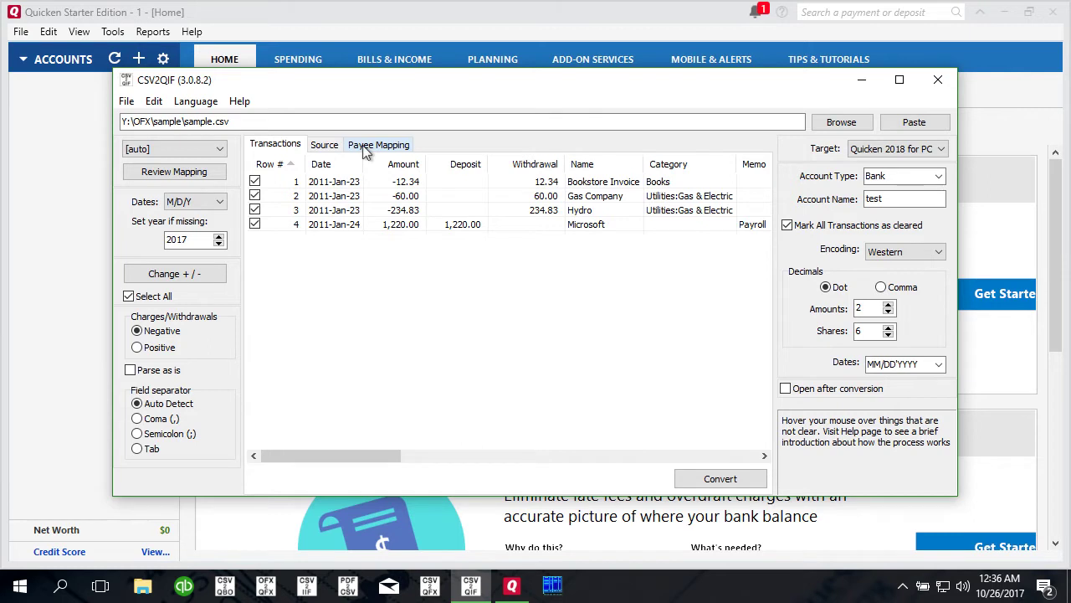
# In Payee Mapping, enter 'Shell 1234' as a new original payee name
pyautogui.click(366, 148)
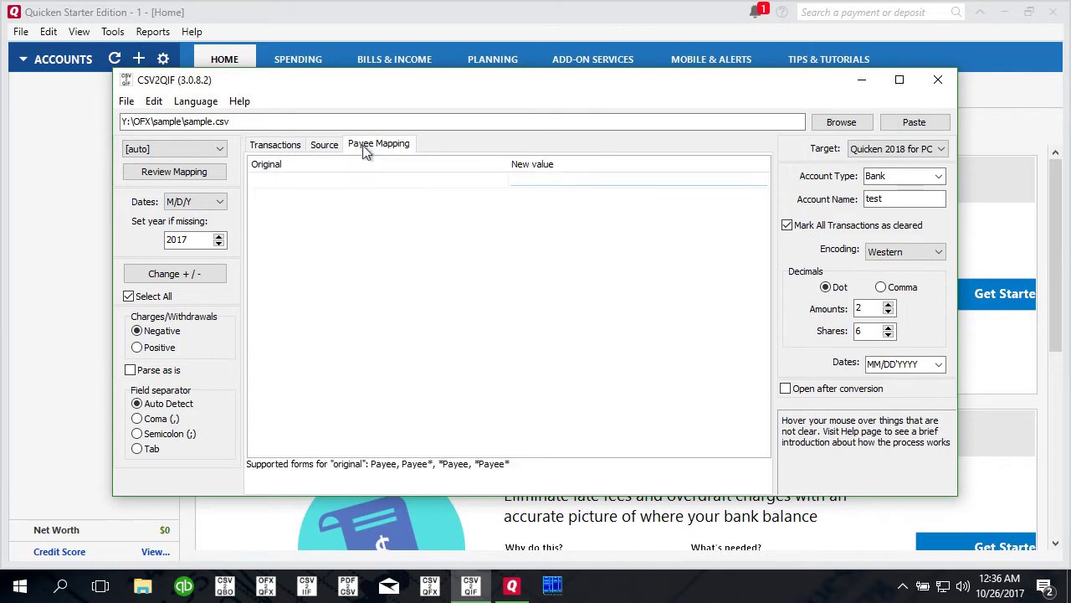
pyautogui.click(307, 178)
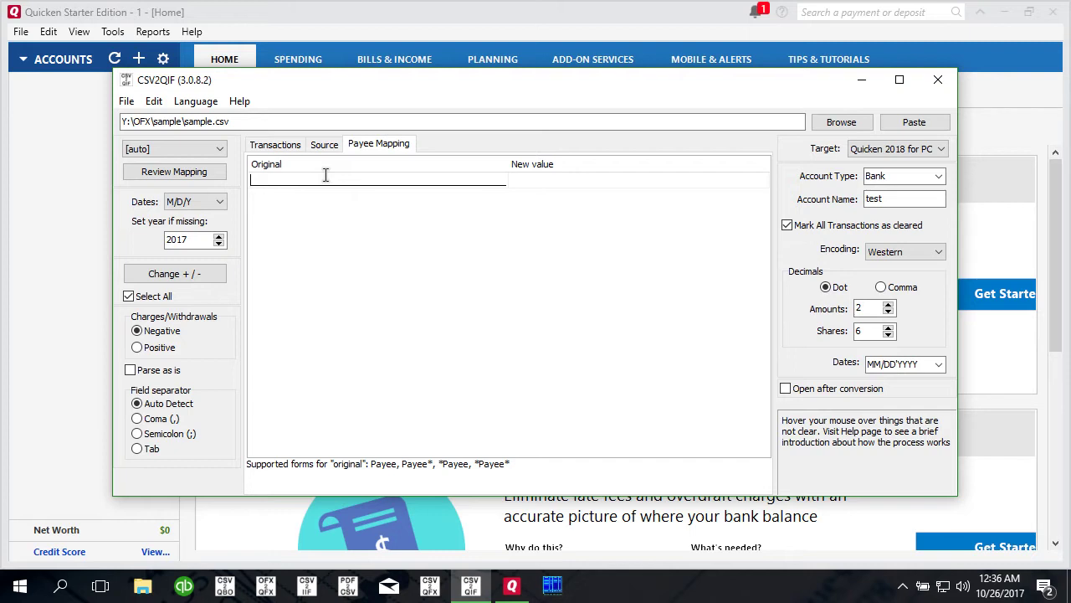
pyautogui.write('Purchase Order')
pyautogui.press('BackSpace')
pyautogui.press('BackSpace')
pyautogui.press('BackSpace')
pyautogui.press('BackSpace')
pyautogui.press('BackSpace')
pyautogui.press('BackSpace')
pyautogui.press('BackSpace')
pyautogui.press('BackSpace')
pyautogui.press('BackSpace')
pyautogui.press('BackSpace')
pyautogui.press('BackSpace')
pyautogui.press('BackSpace')
pyautogui.press('BackSpace')
pyautogui.press('BackSpace')
pyautogui.press('BackSpace')
pyautogui.write('Shell')
pyautogui.write('1234')
pyautogui.click(554, 179)
pyautogui.write('Shell')
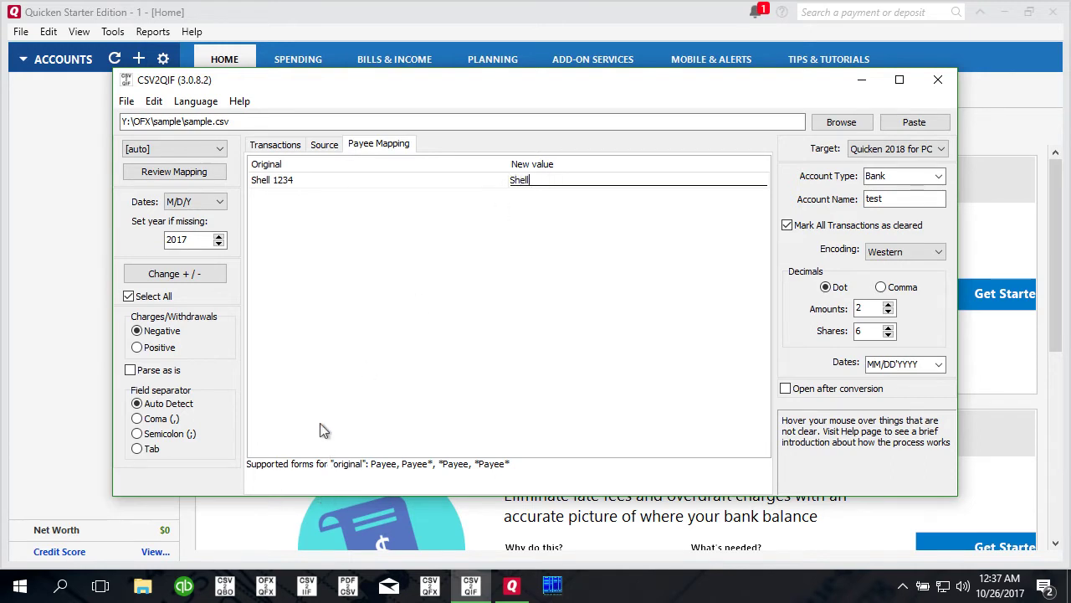
# Edit the original payee pattern from 'Shell 1234' into the wildcard '*Shell*'
pyautogui.click(257, 185)
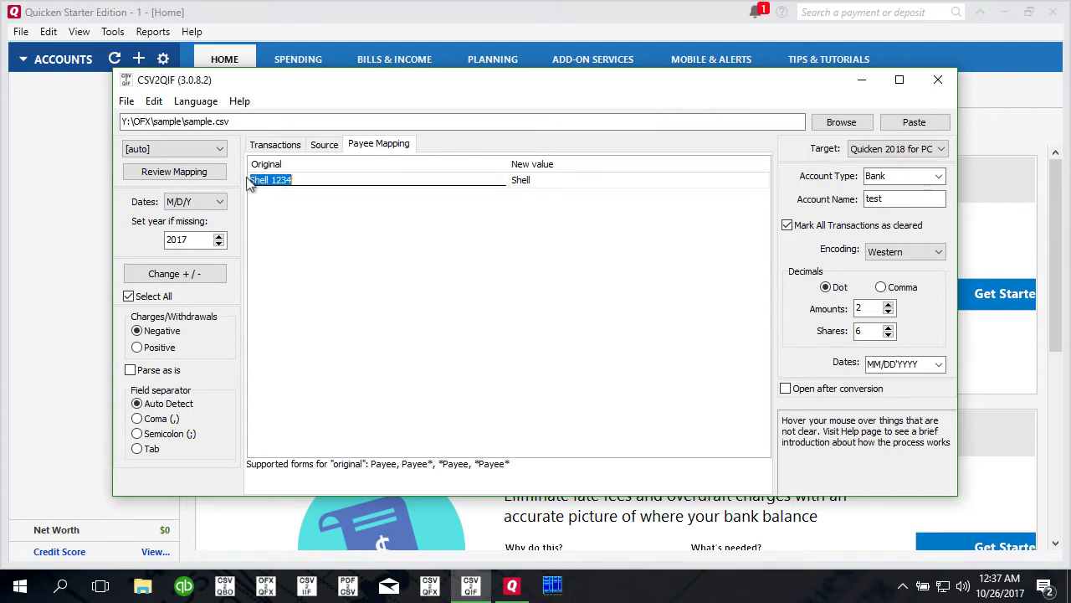
pyautogui.click(251, 179)
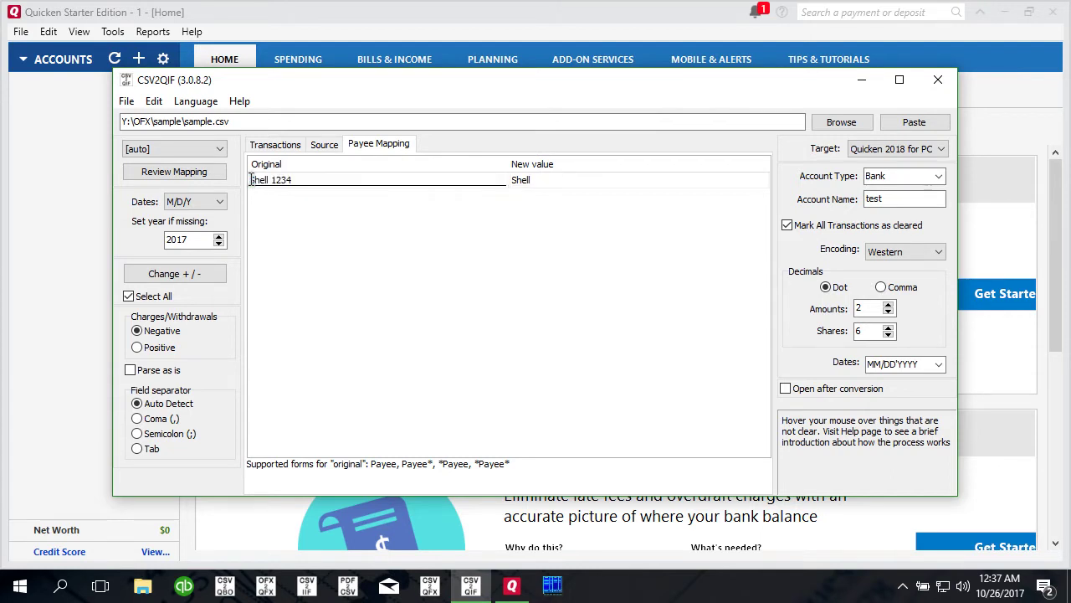
pyautogui.write('*')
pyautogui.press('Return')
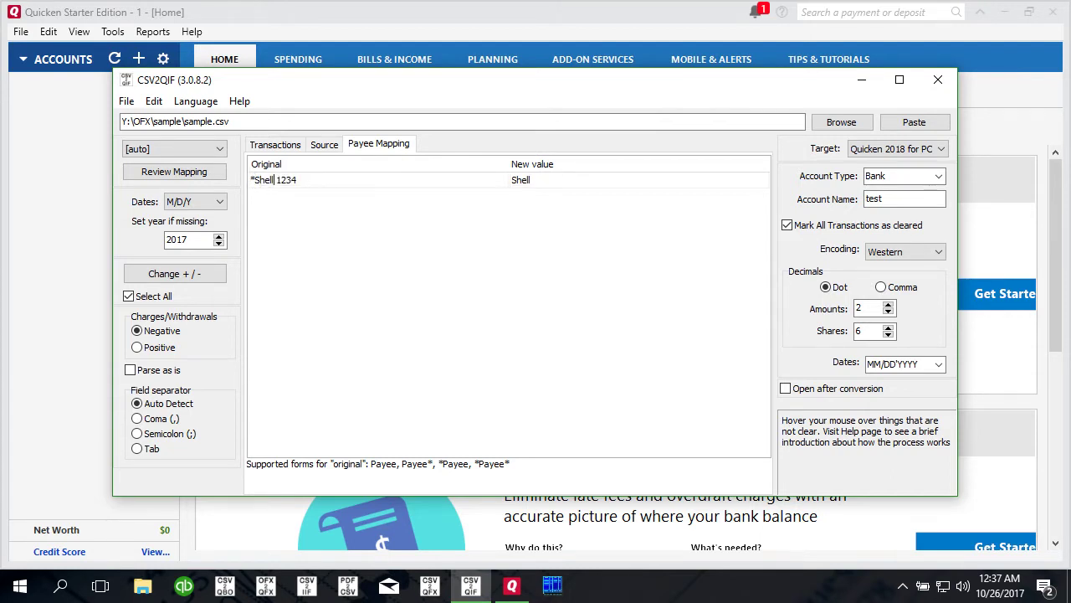
pyautogui.press('Tab')
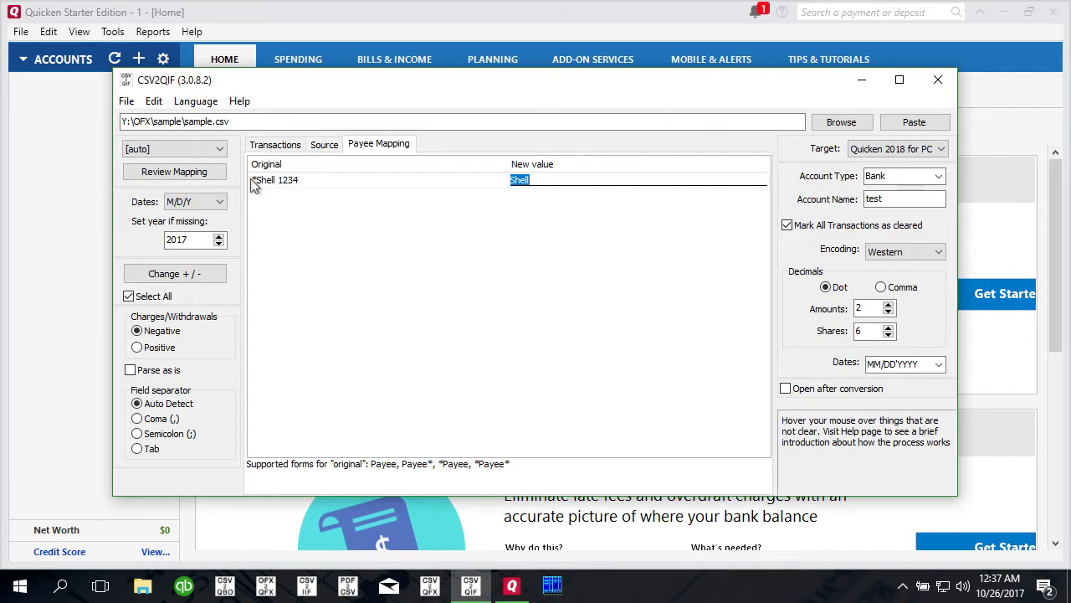
pyautogui.click(303, 182)
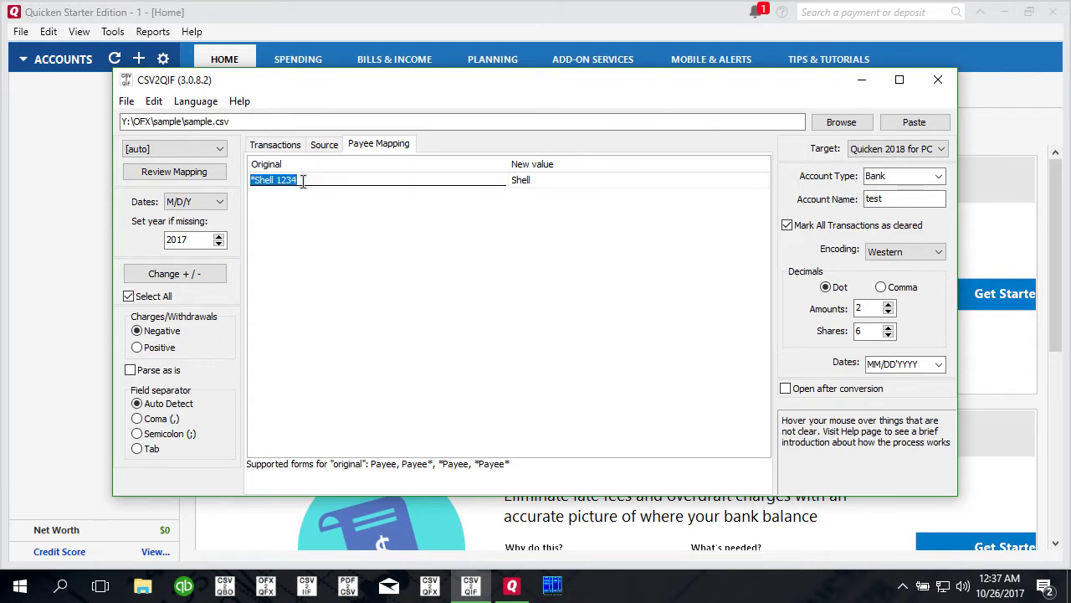
pyautogui.press('Tab')
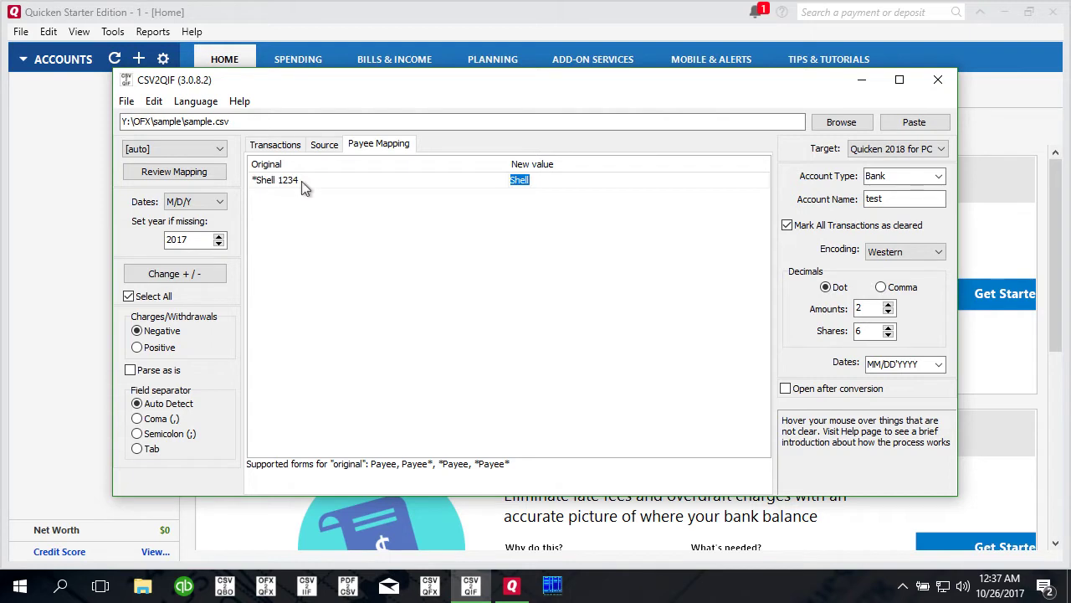
pyautogui.click(302, 181)
pyautogui.click(303, 181)
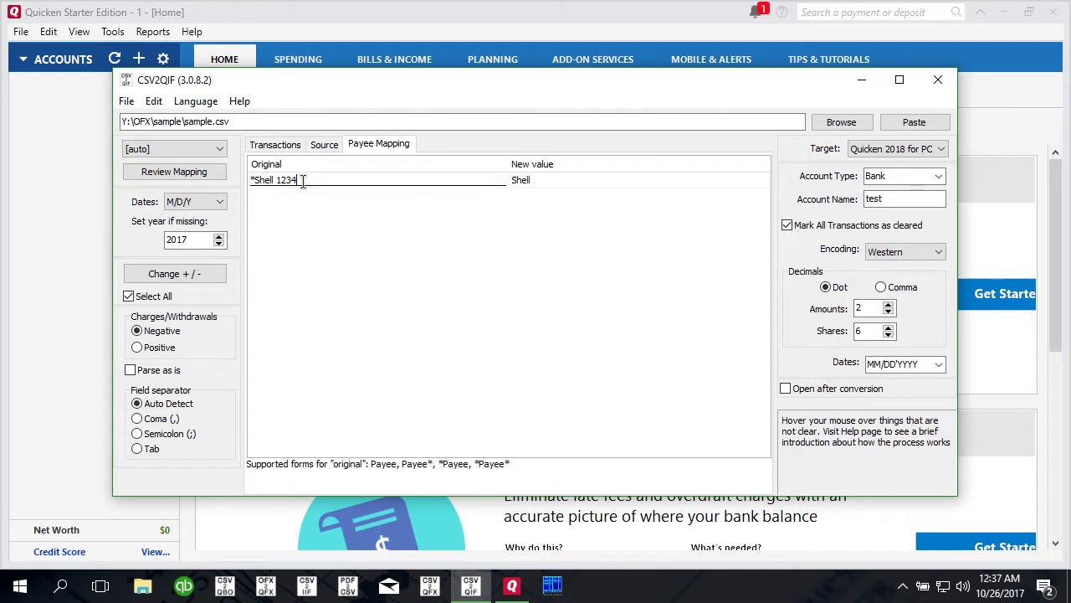
pyautogui.press('BackSpace')
pyautogui.press('BackSpace')
pyautogui.press('BackSpace')
pyautogui.press('BackSpace')
pyautogui.press('BackSpace')
pyautogui.write('*')
# Commit *Shell*, map 'Purchase Order System' to 'PO', and go back to Transactions
pyautogui.press('Return')
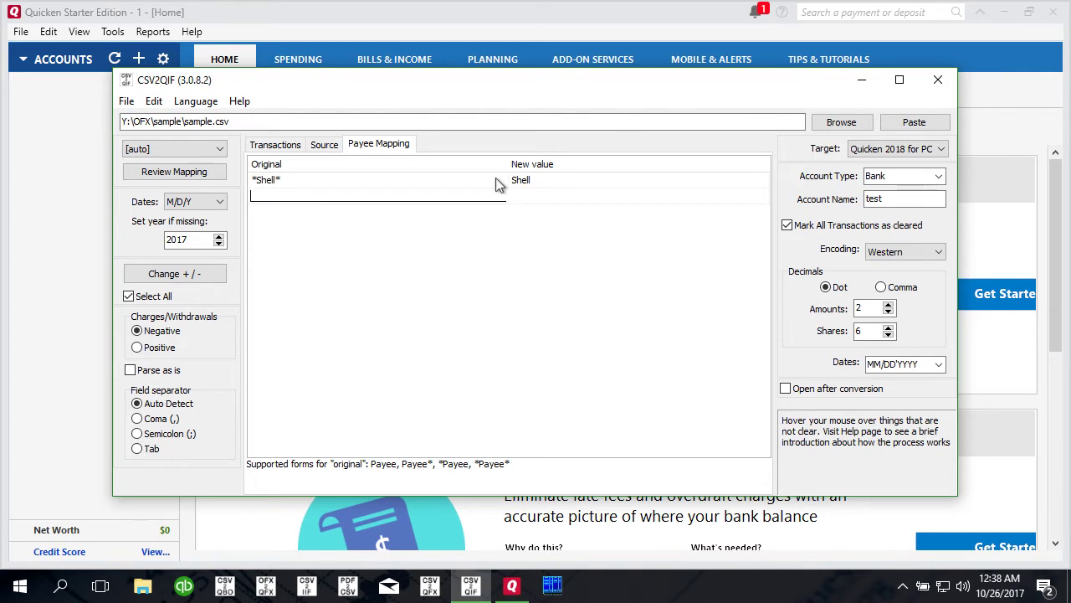
pyautogui.write('Purchase Order System')
pyautogui.click(533, 196)
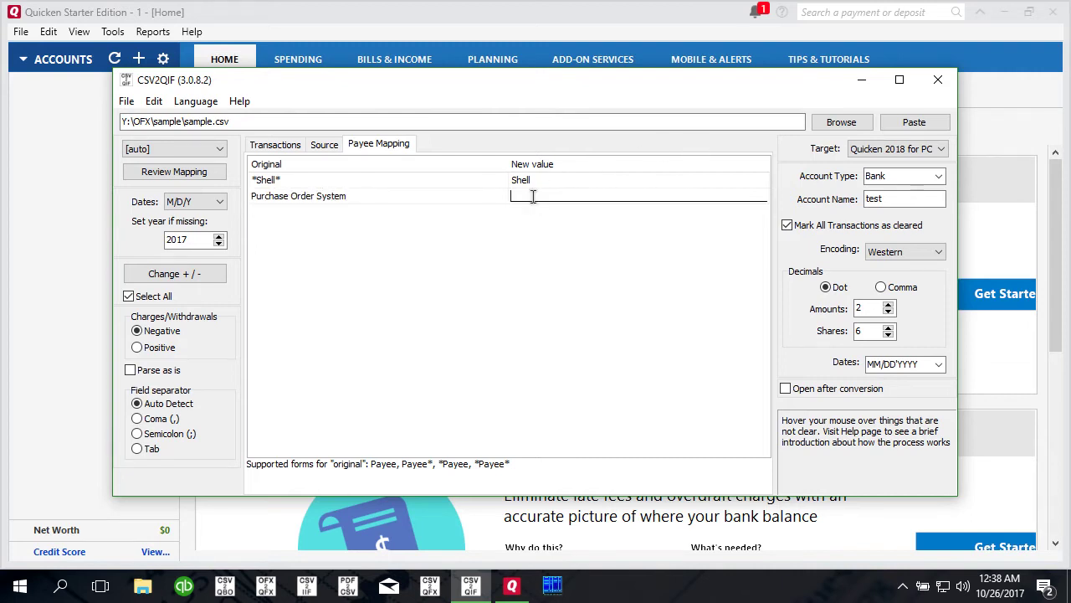
pyautogui.write('POS')
pyautogui.click(266, 148)
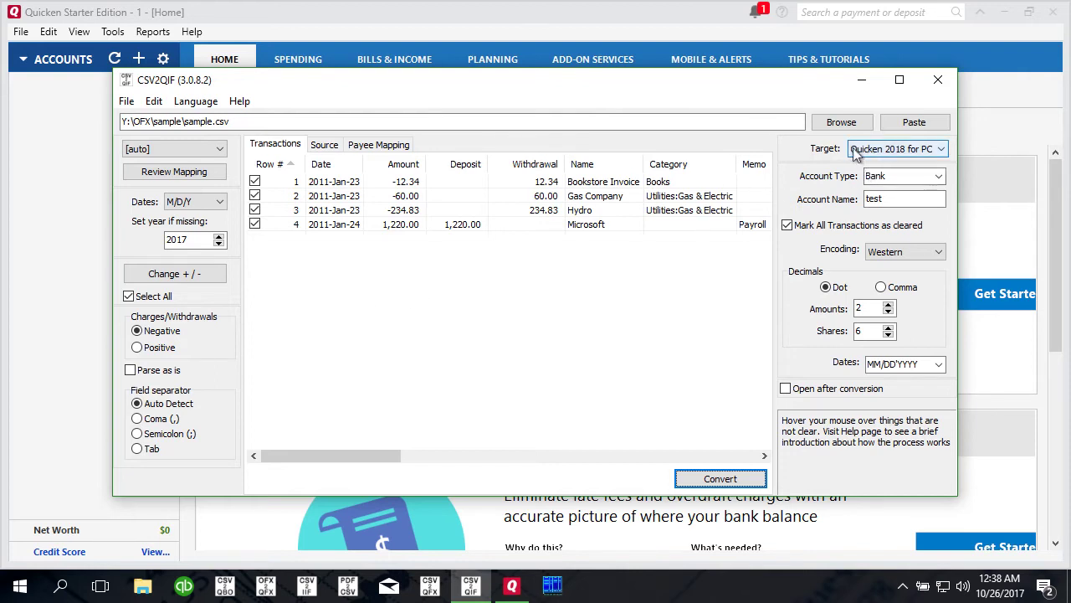
# Keep Bank as the output account type, with the account named 'test'
pyautogui.moveTo(872, 160)
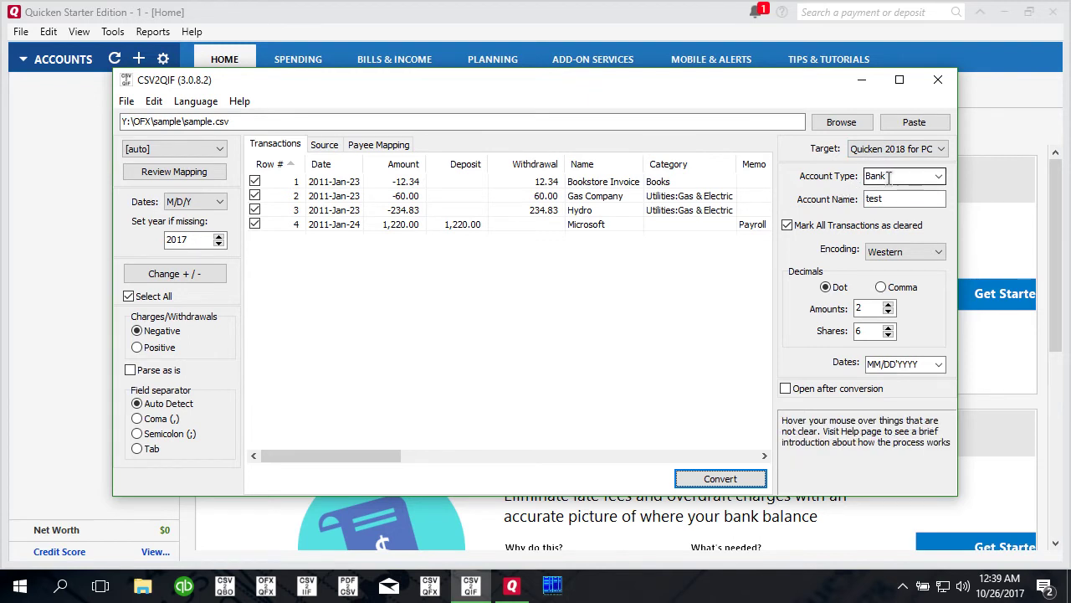
pyautogui.moveTo(903, 182)
pyautogui.click(938, 177)
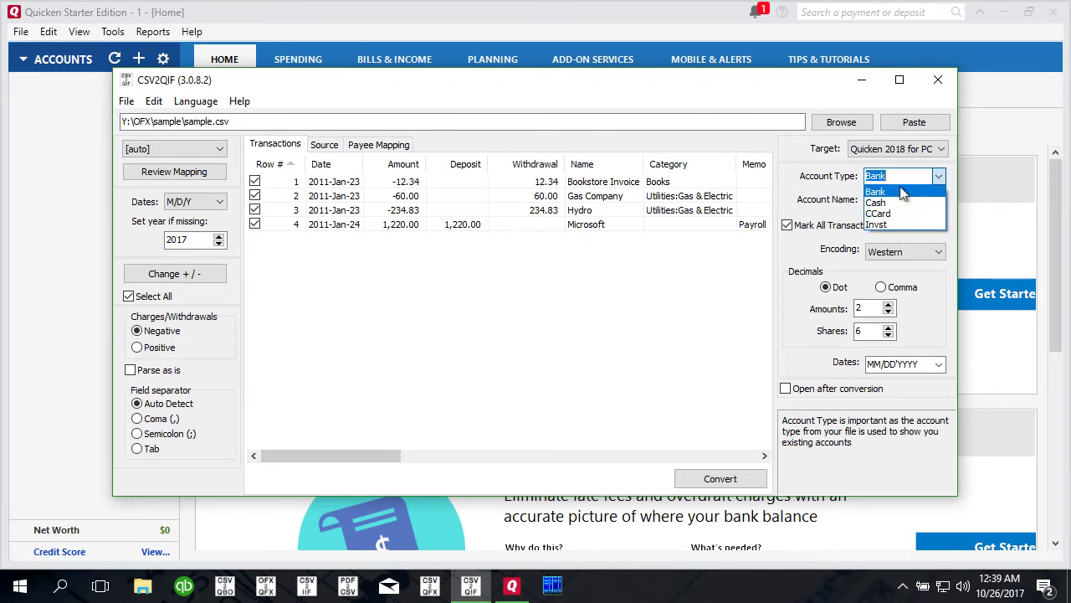
pyautogui.click(940, 178)
pyautogui.click(900, 200)
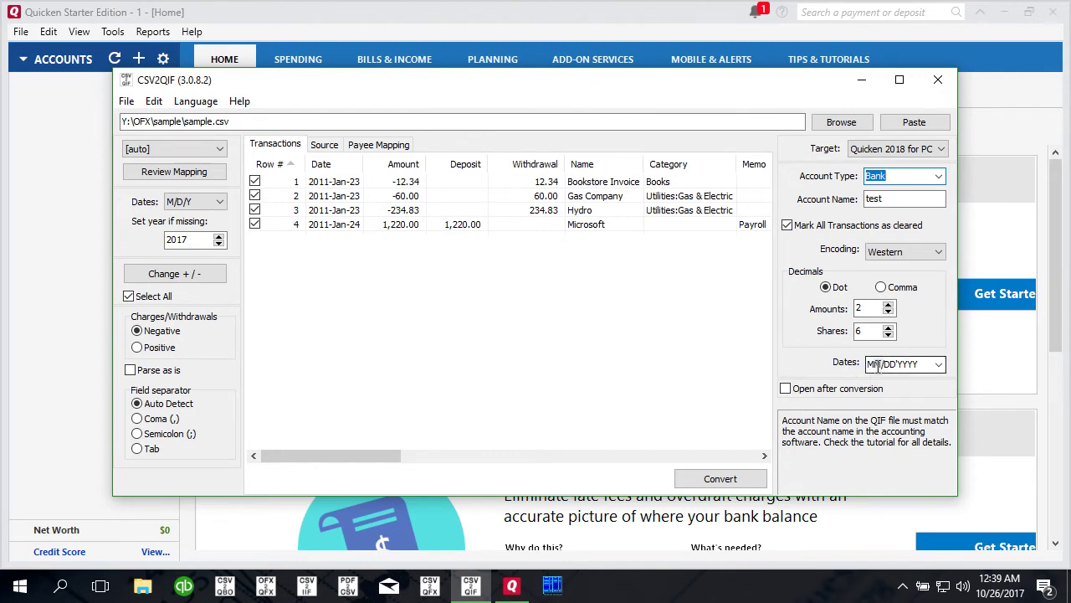
pyautogui.moveTo(878, 365)
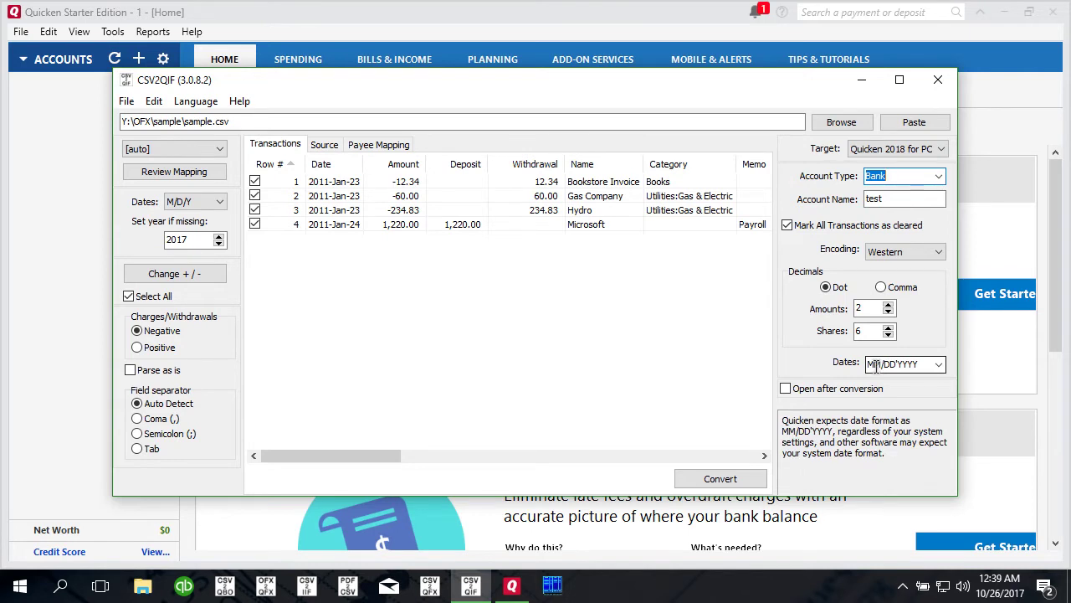
pyautogui.click(938, 365)
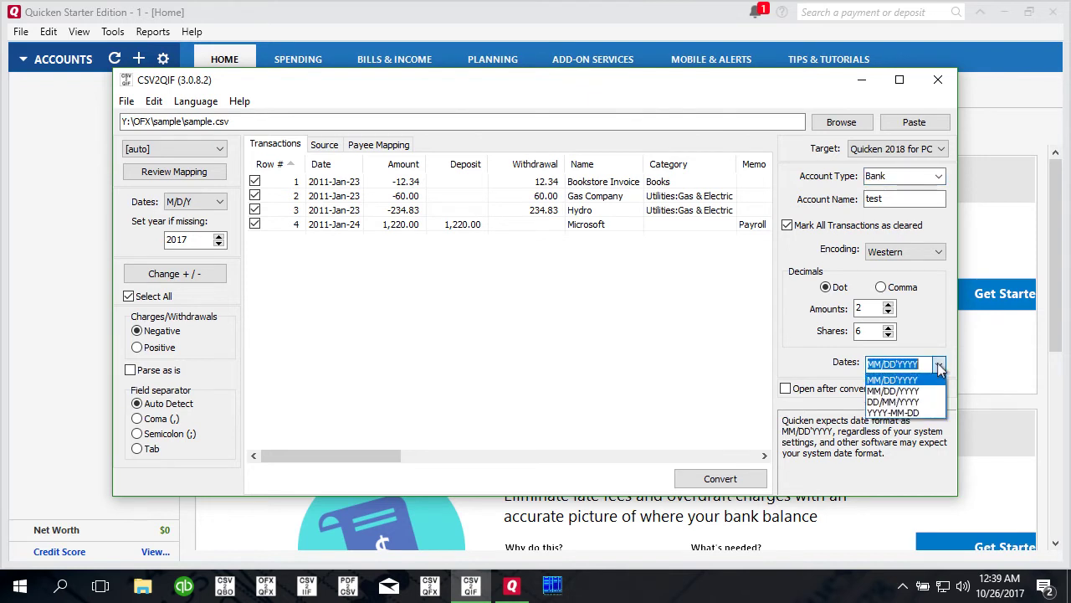
pyautogui.click(939, 371)
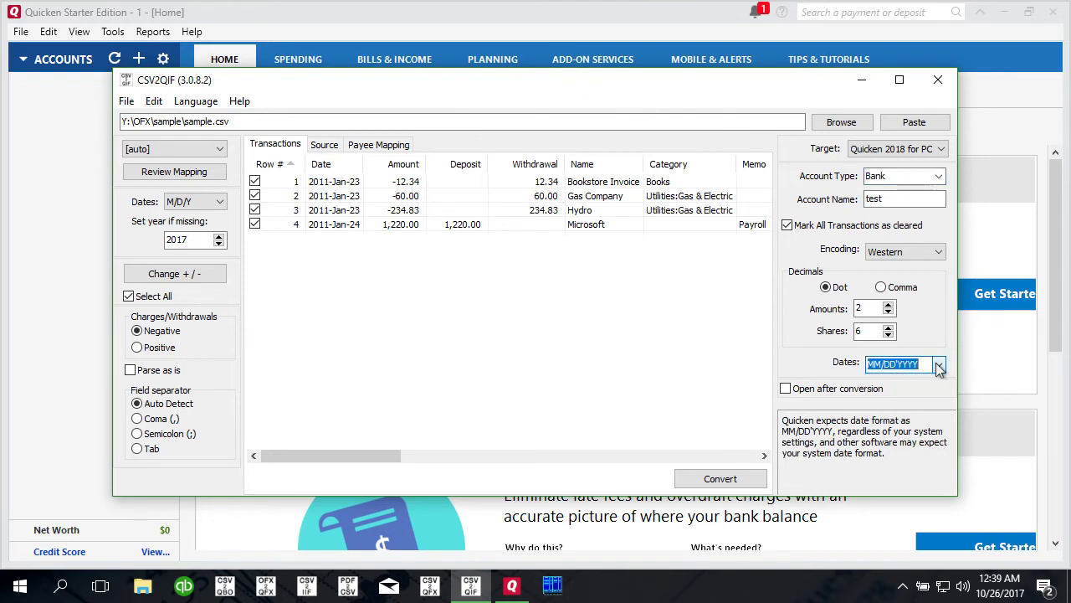
pyautogui.click(940, 149)
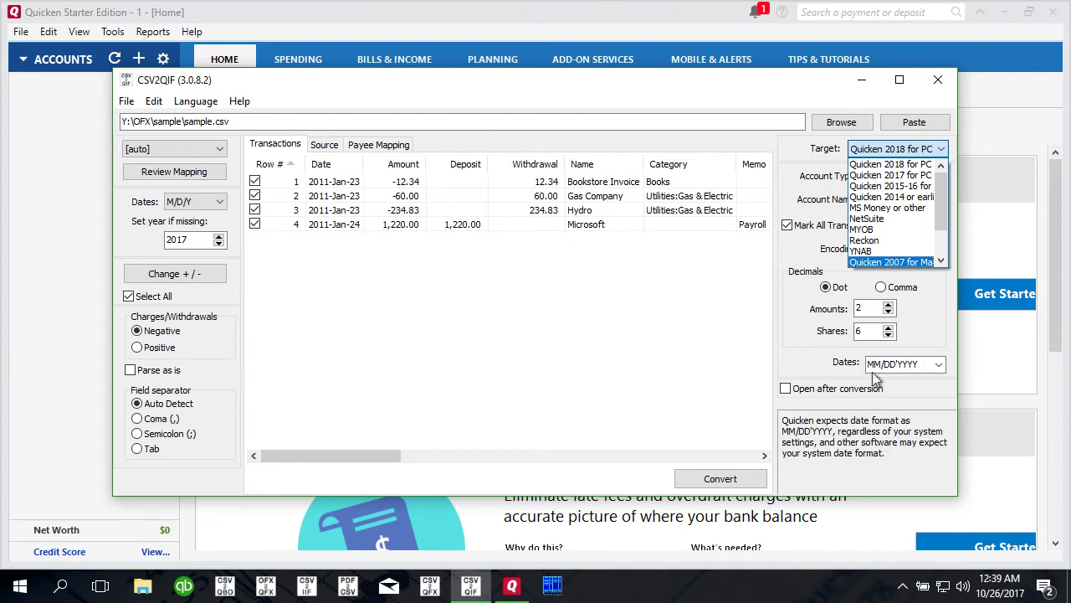
pyautogui.click(819, 335)
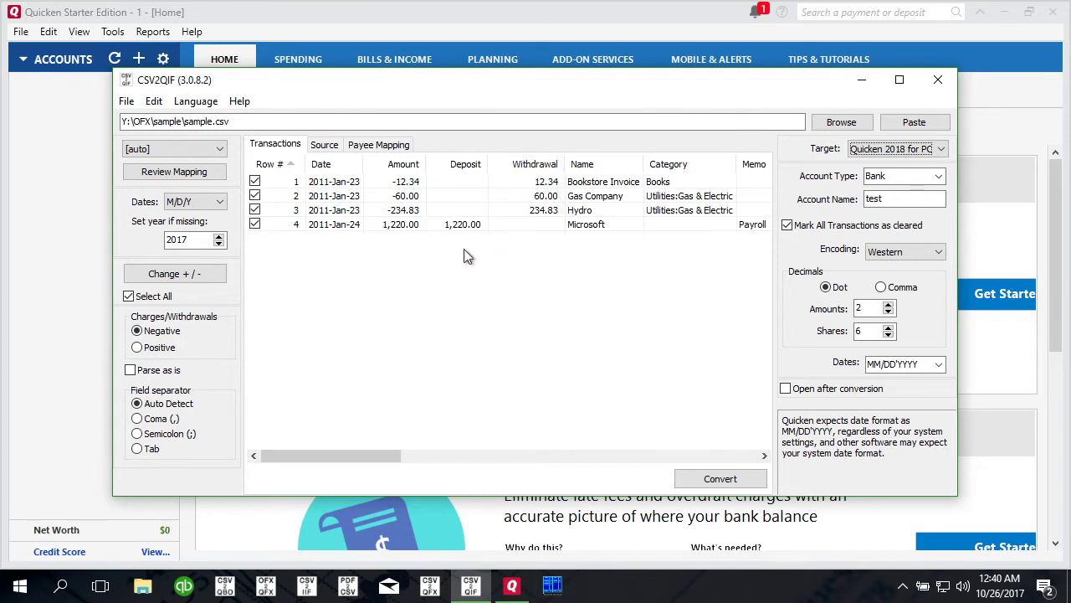
pyautogui.click(324, 145)
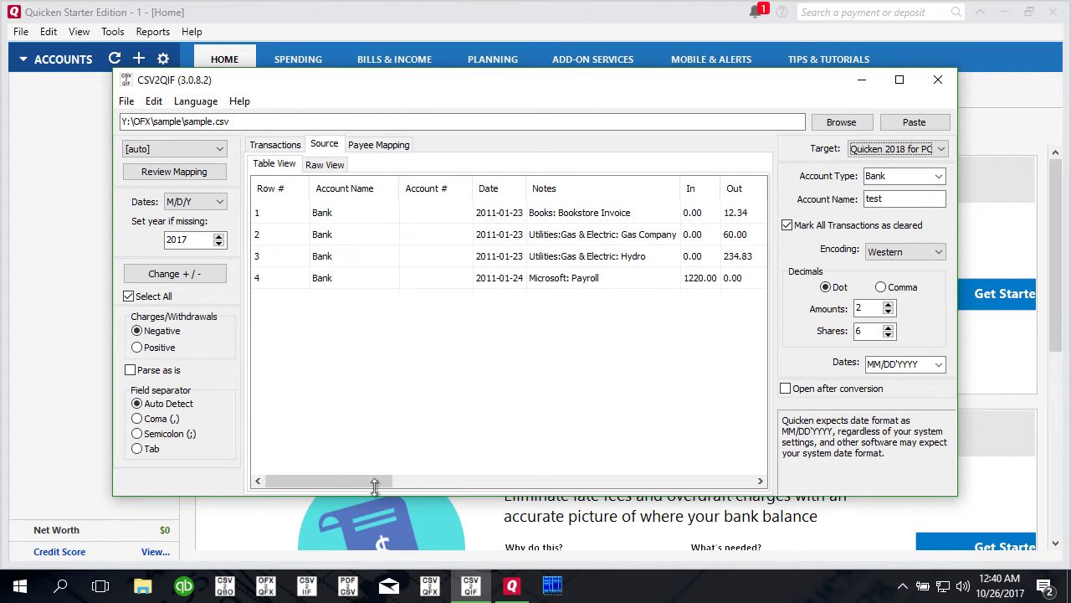
# Scroll the raw Source table, return to Transactions, and open Review Mapping
pyautogui.moveTo(375, 485); pyautogui.dragTo(434, 492)
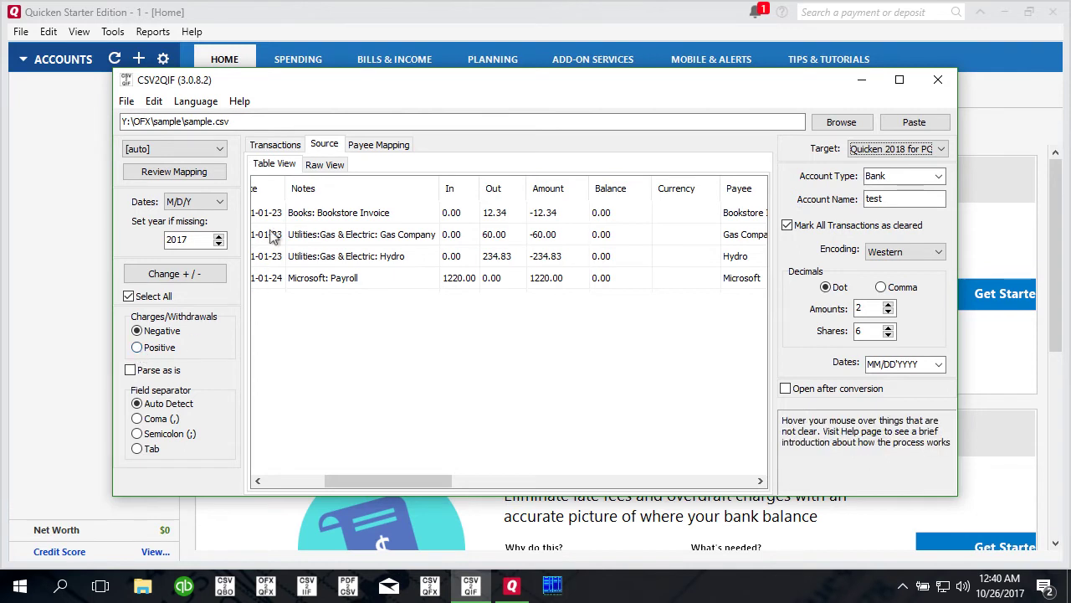
pyautogui.click(280, 147)
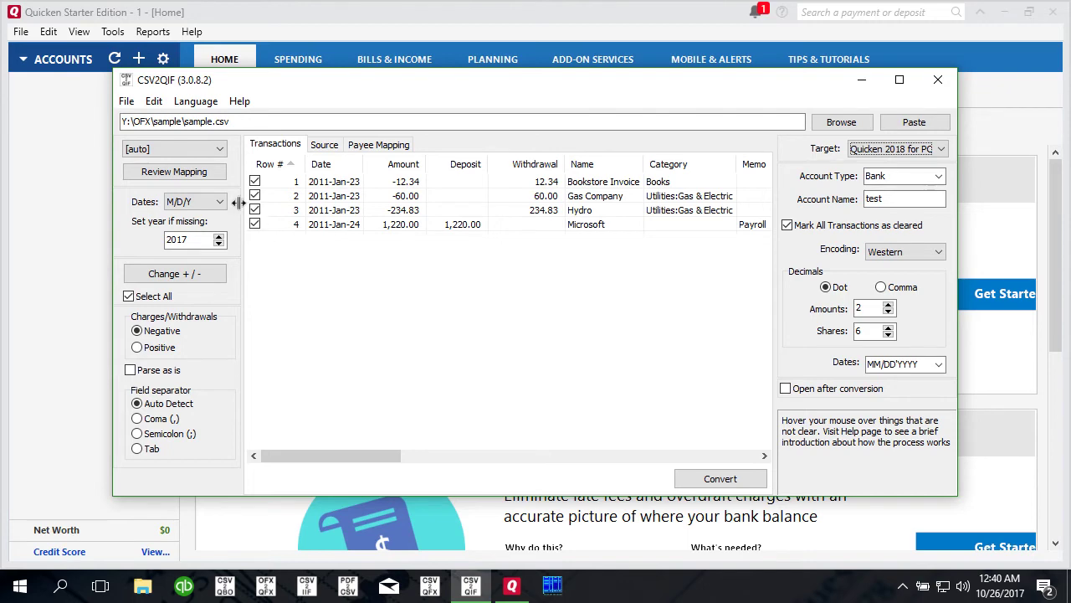
pyautogui.click(182, 172)
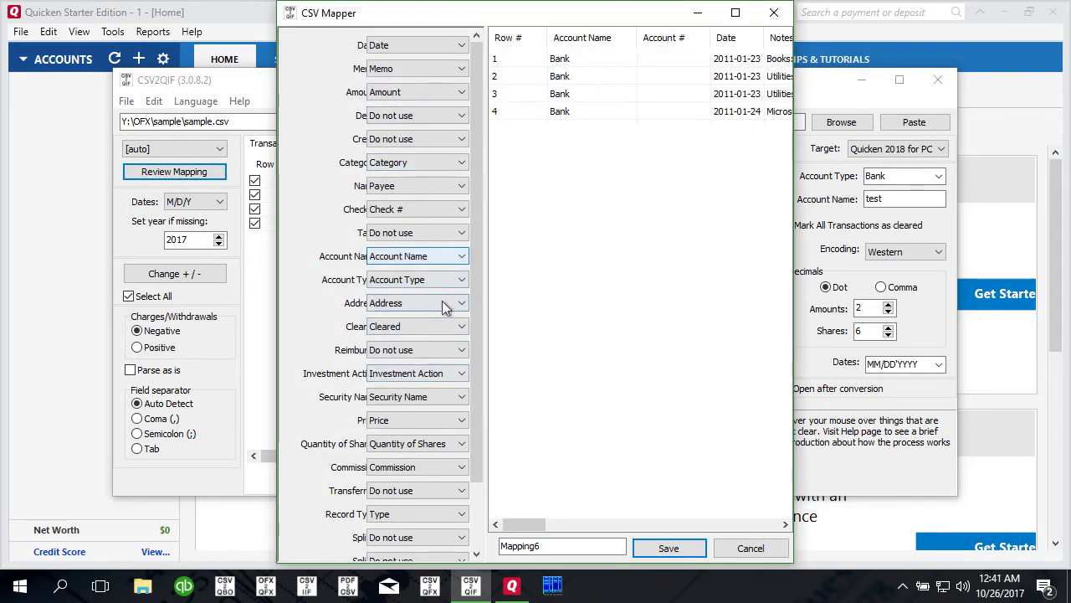
# Widen the CSV Mapper pane, confirm Memo stays mapped to Memo, and cancel
pyautogui.moveTo(487, 303); pyautogui.dragTo(513, 301)
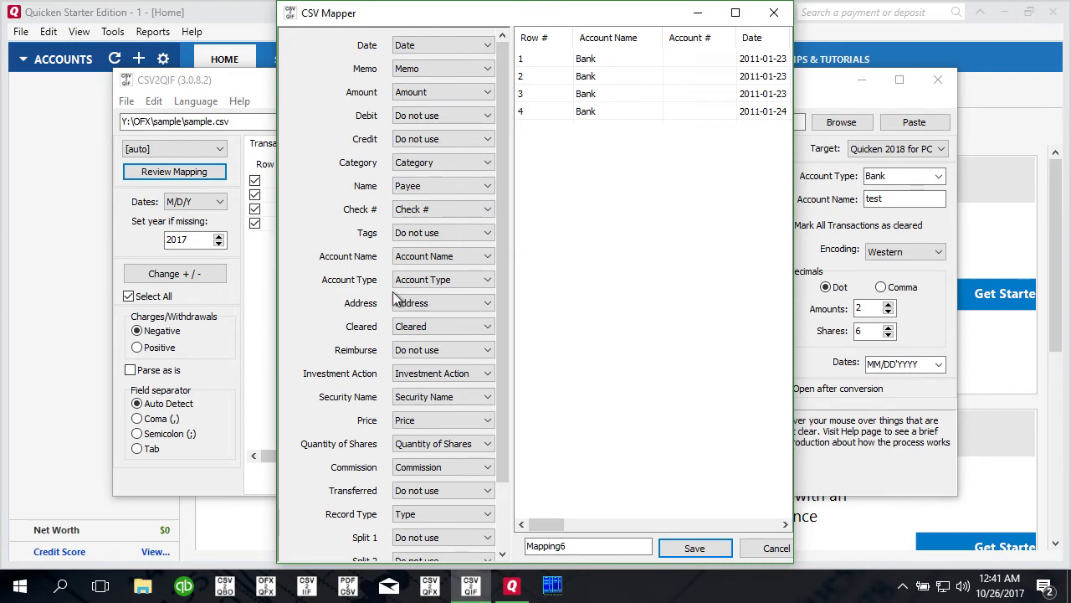
pyautogui.click(436, 71)
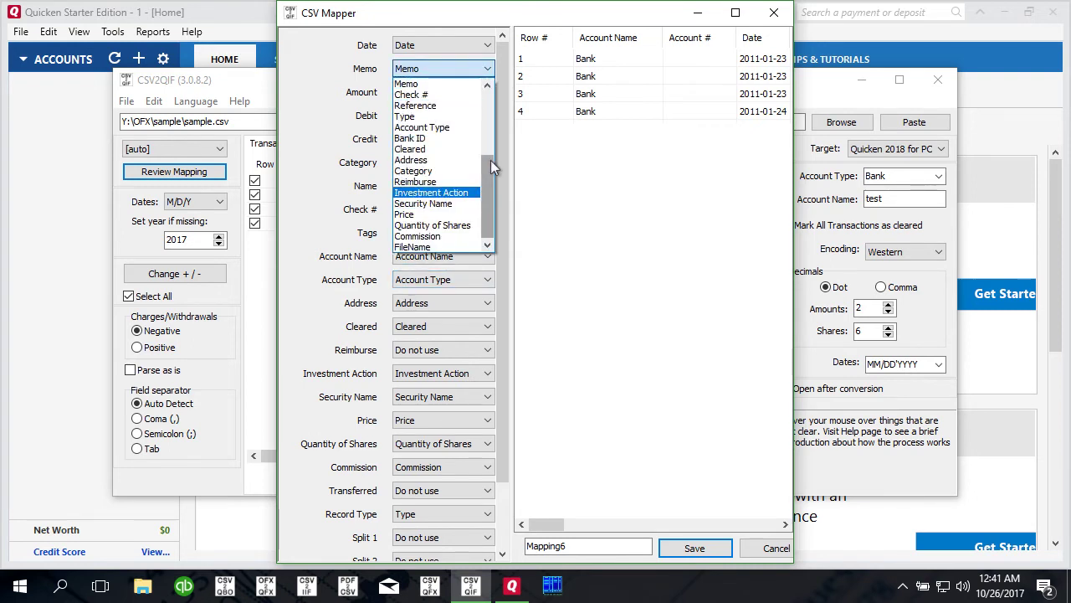
pyautogui.moveTo(489, 165); pyautogui.dragTo(490, 103)
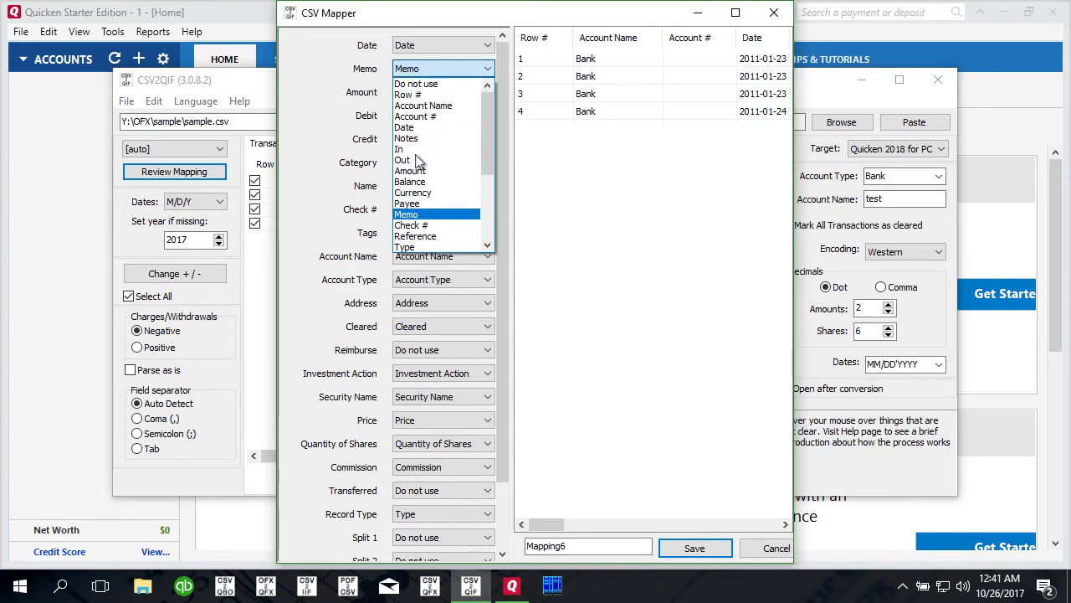
pyautogui.click(459, 72)
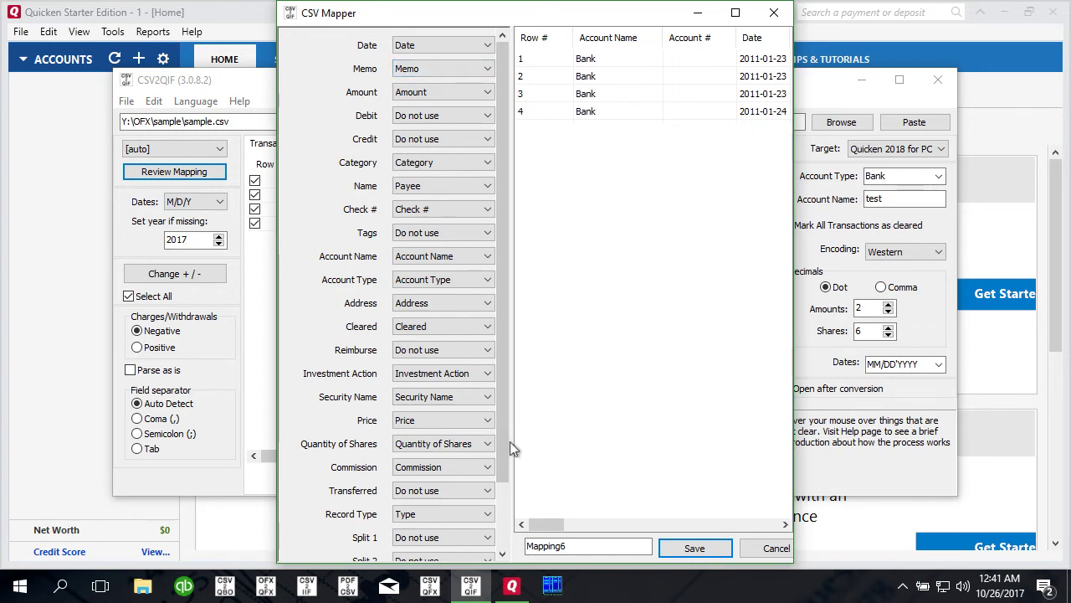
pyautogui.moveTo(540, 532)
pyautogui.mouseDown()
pyautogui.moveTo(588, 527)
pyautogui.moveTo(540, 524)
pyautogui.mouseUp()
pyautogui.click(762, 549)
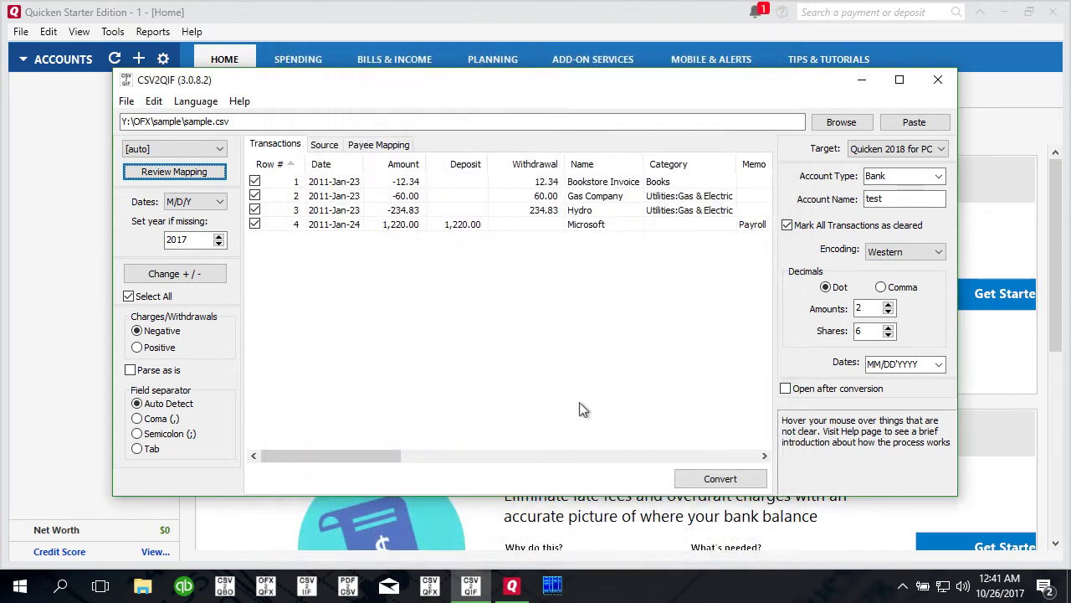
# Convert the four rows and save them over the existing sample.qif
pyautogui.click(686, 479)
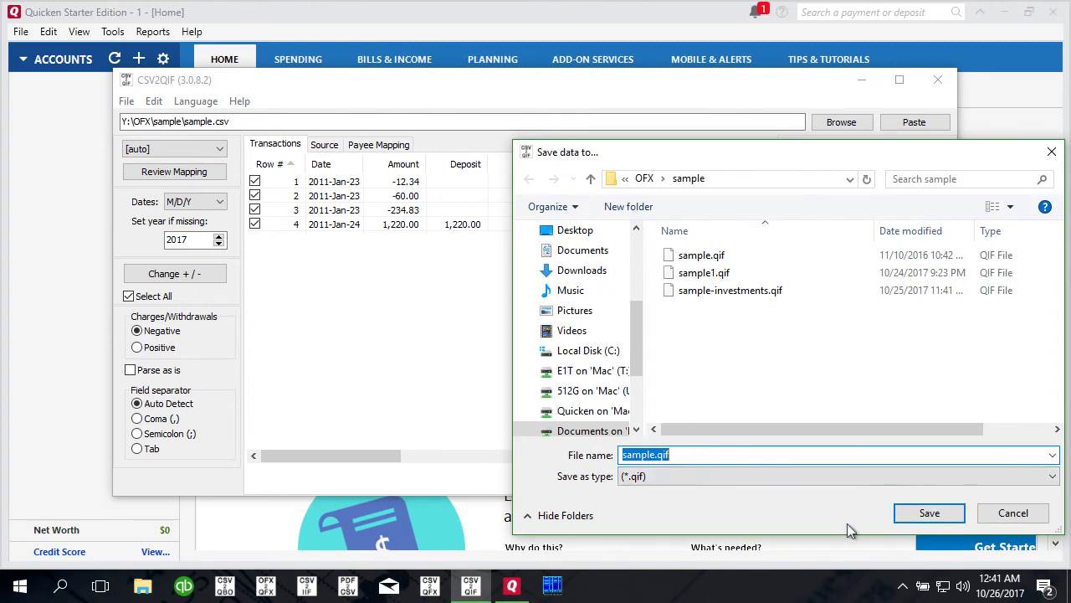
pyautogui.click(921, 522)
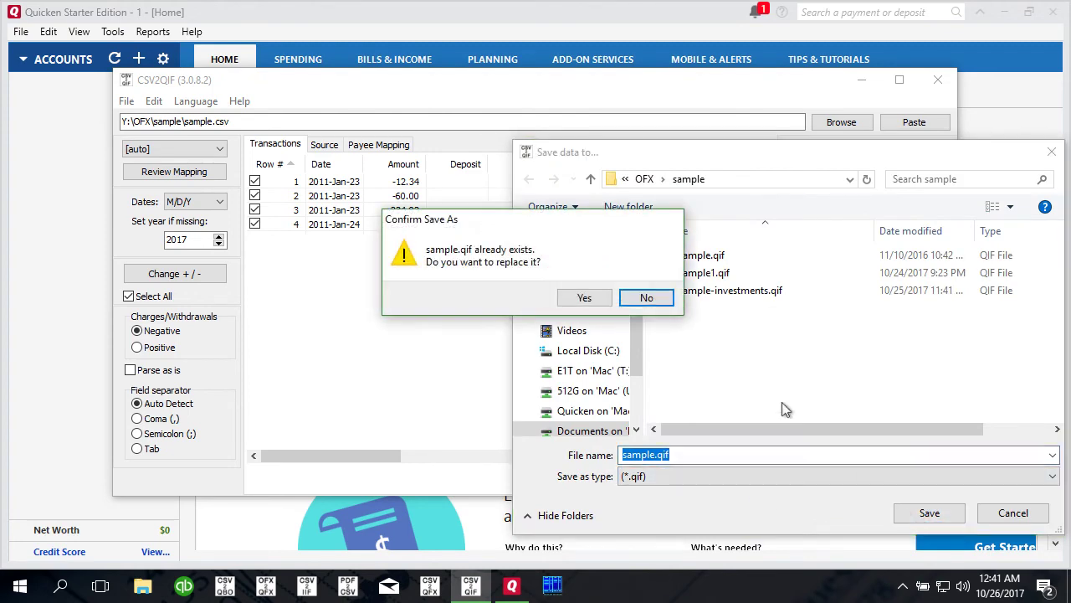
pyautogui.click(578, 295)
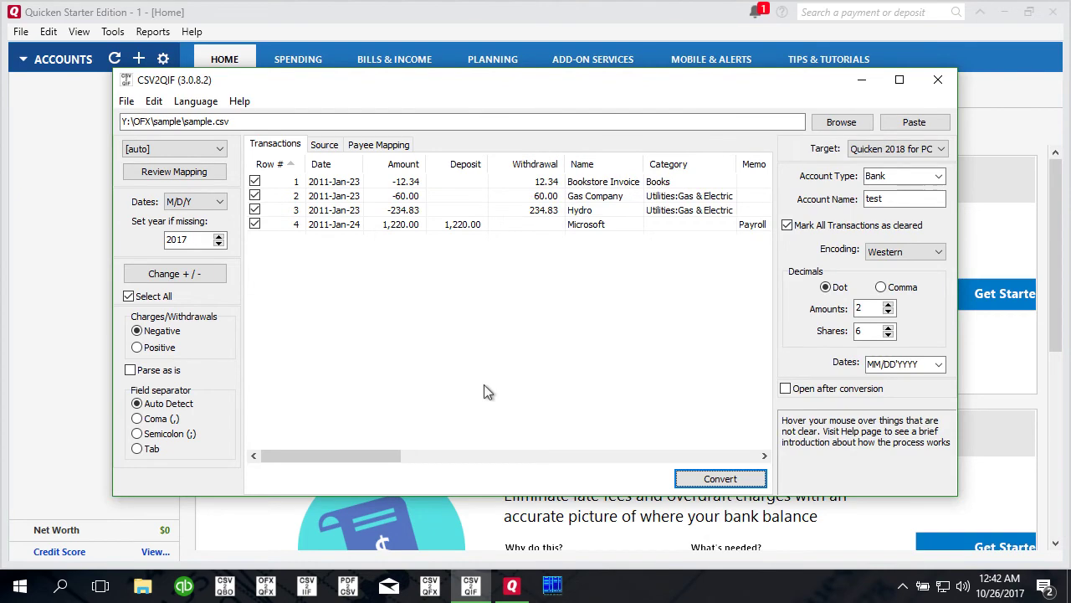
pyautogui.click(511, 587)
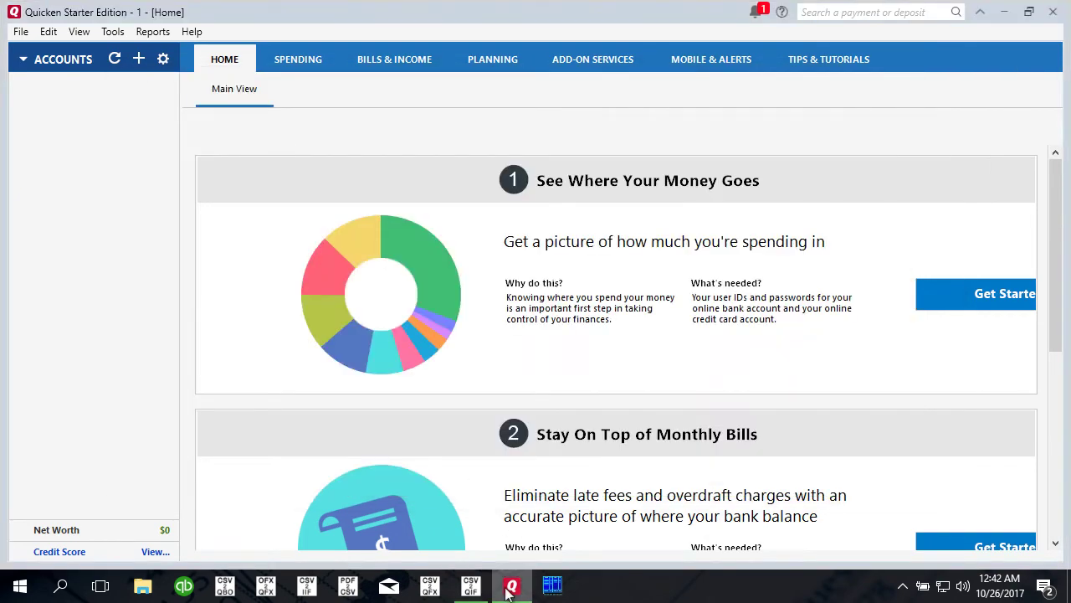
# Begin a QIF import of sample.QIF, find no target account listed, and cancel it
pyautogui.click(20, 31)
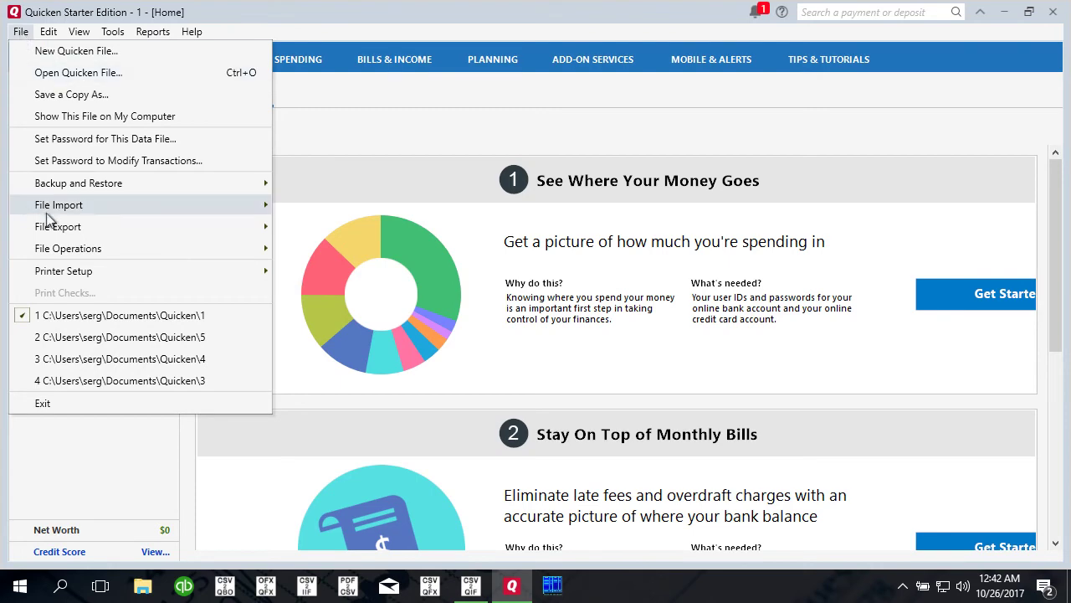
pyautogui.moveTo(48, 220)
pyautogui.click(301, 230)
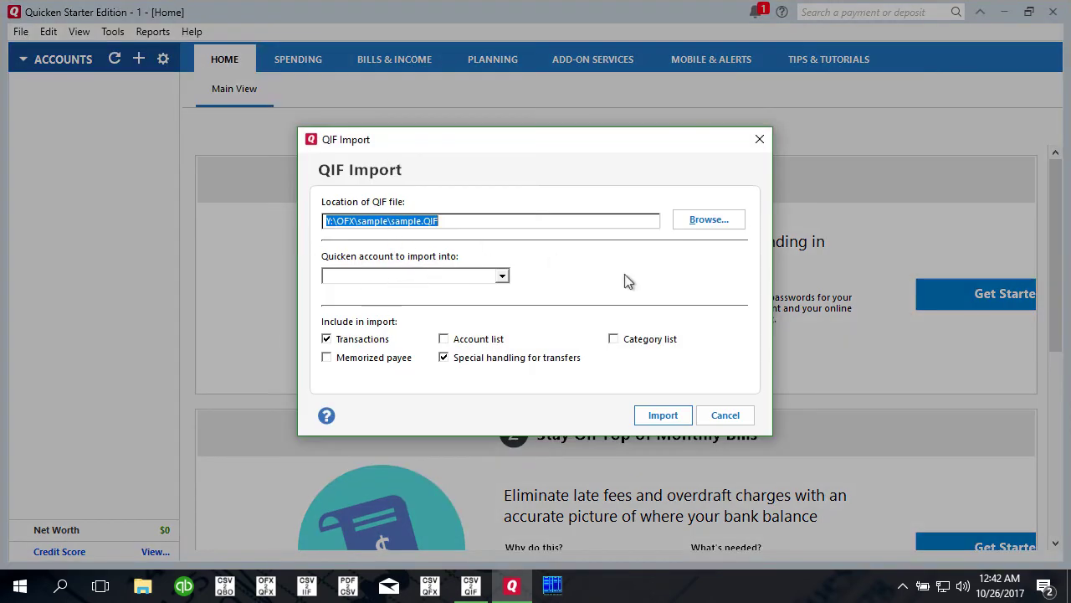
pyautogui.click(708, 220)
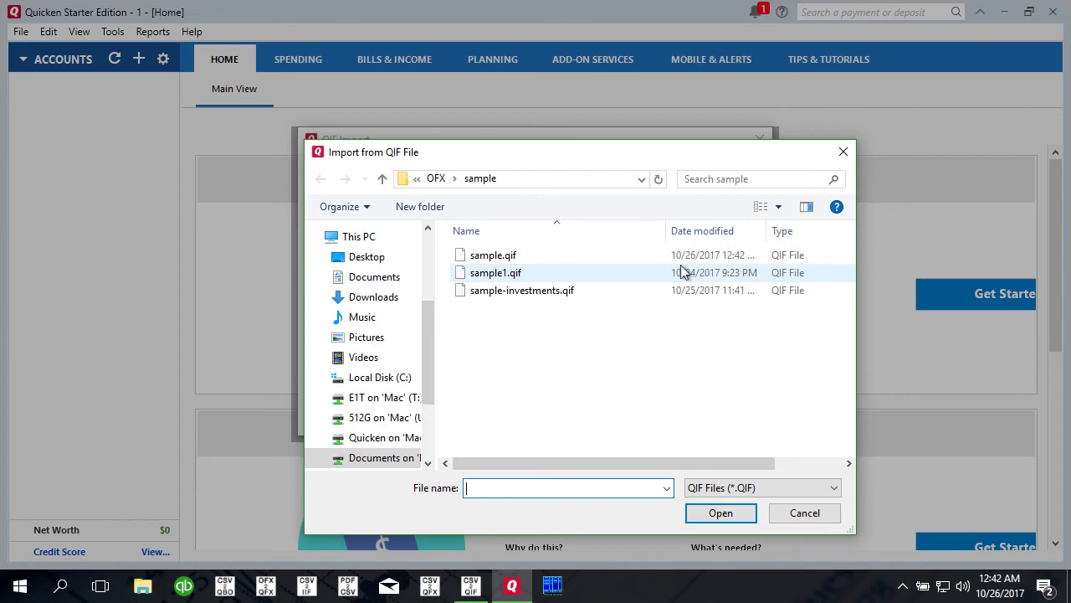
pyautogui.click(780, 512)
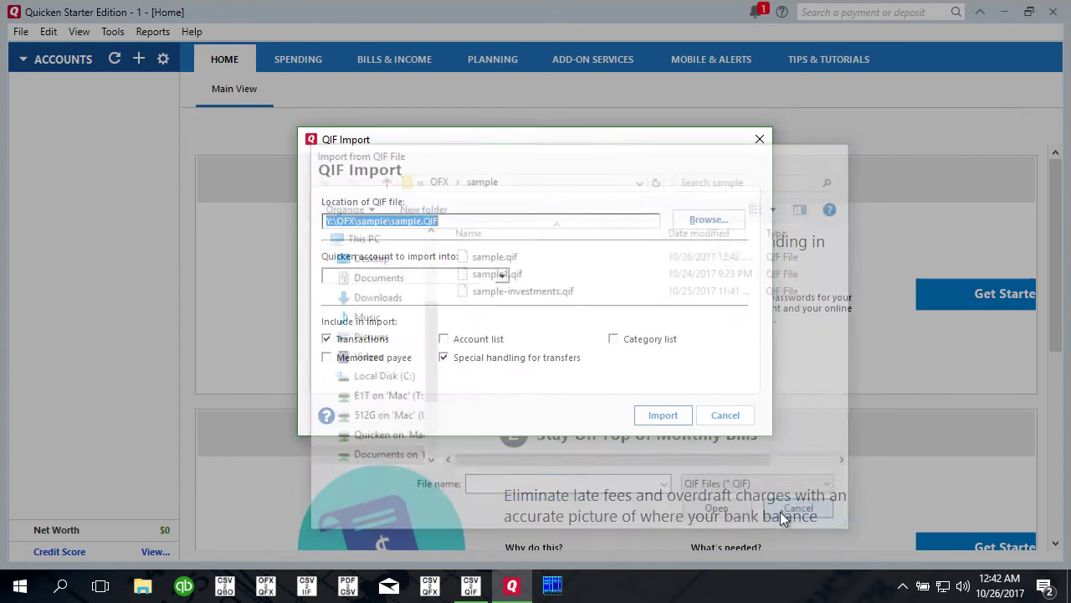
pyautogui.click(466, 279)
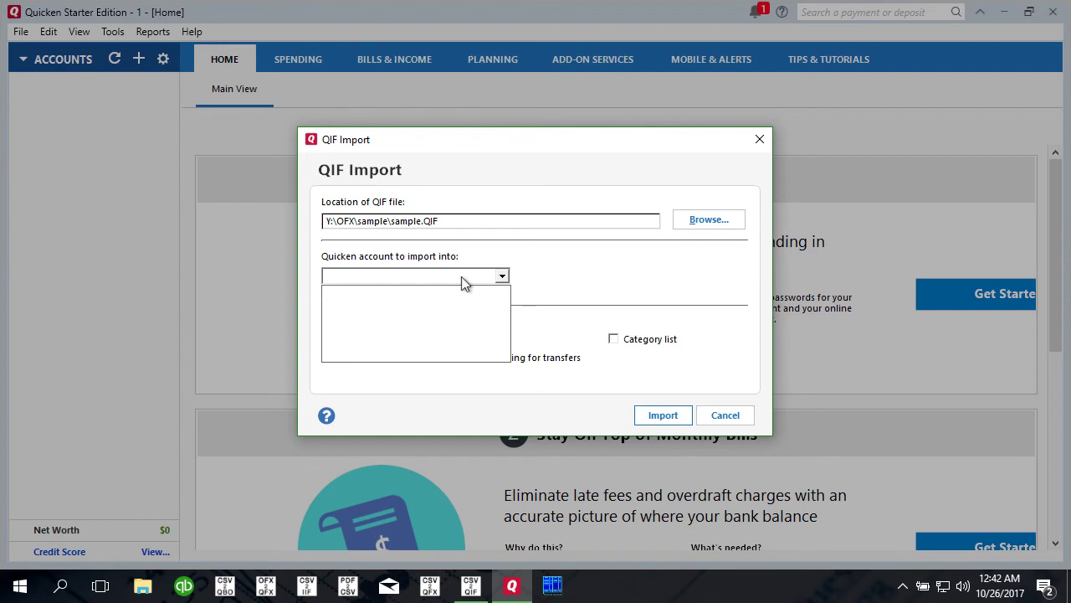
pyautogui.click(459, 299)
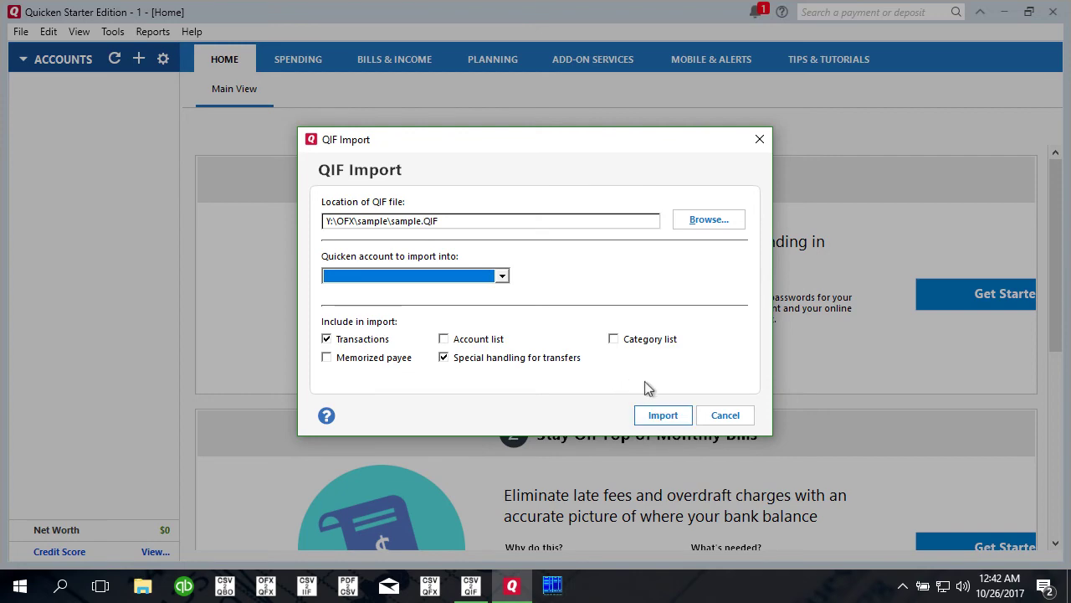
pyautogui.click(722, 414)
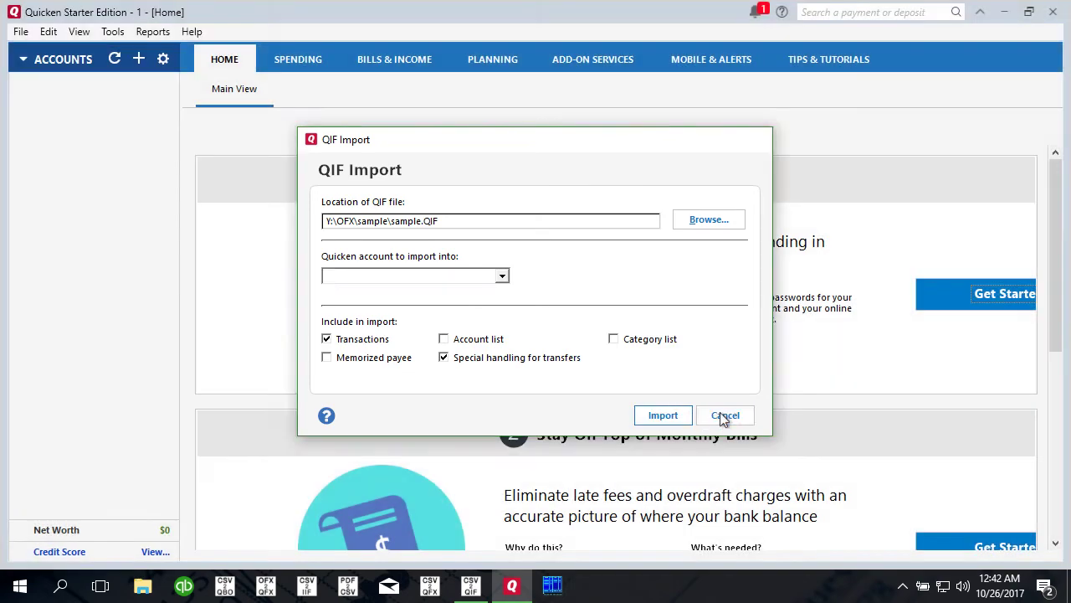
# Start adding a Checking account through Advanced Setup with manual transaction entry
pyautogui.click(113, 32)
pyautogui.click(128, 74)
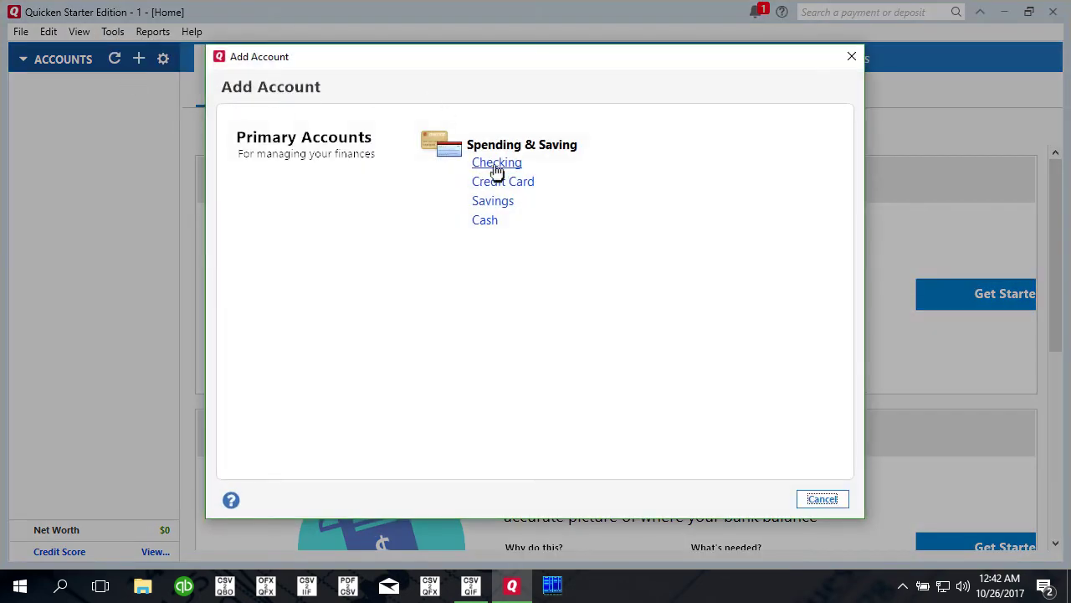
pyautogui.click(496, 166)
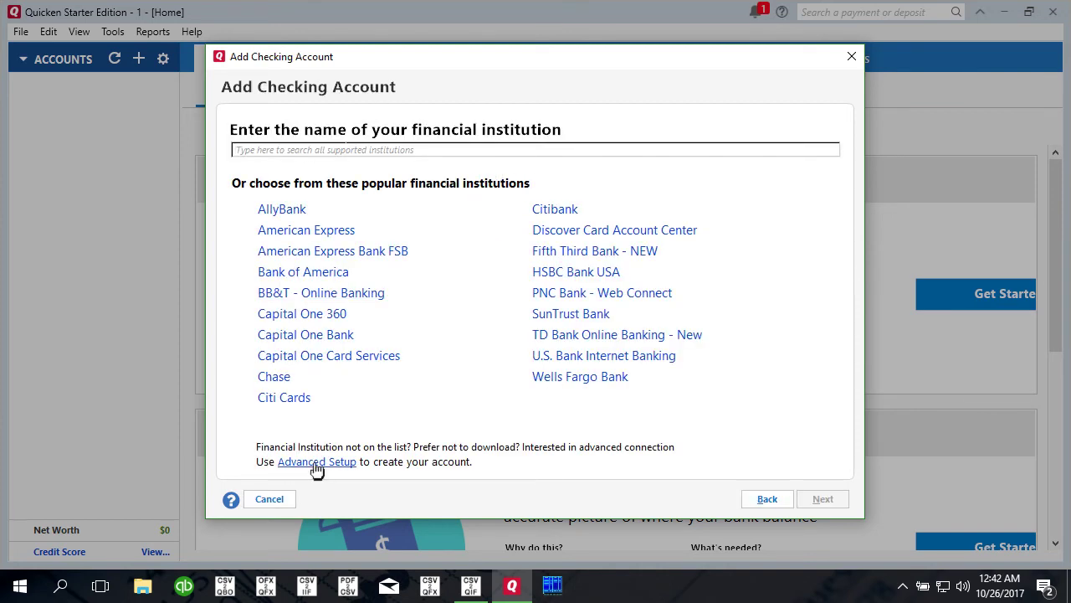
pyautogui.click(317, 463)
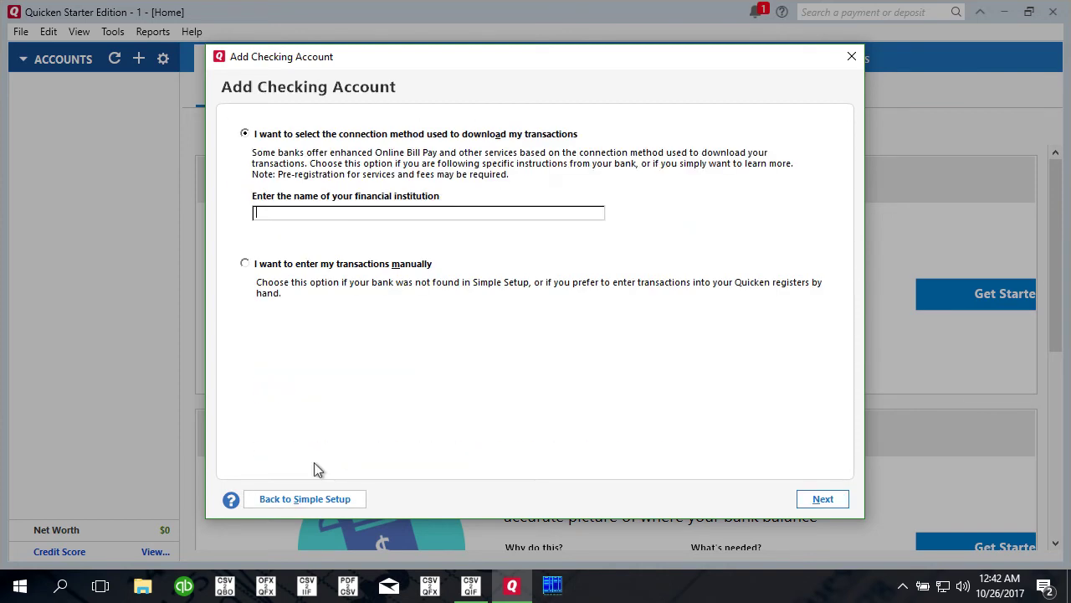
pyautogui.click(245, 263)
pyautogui.click(306, 499)
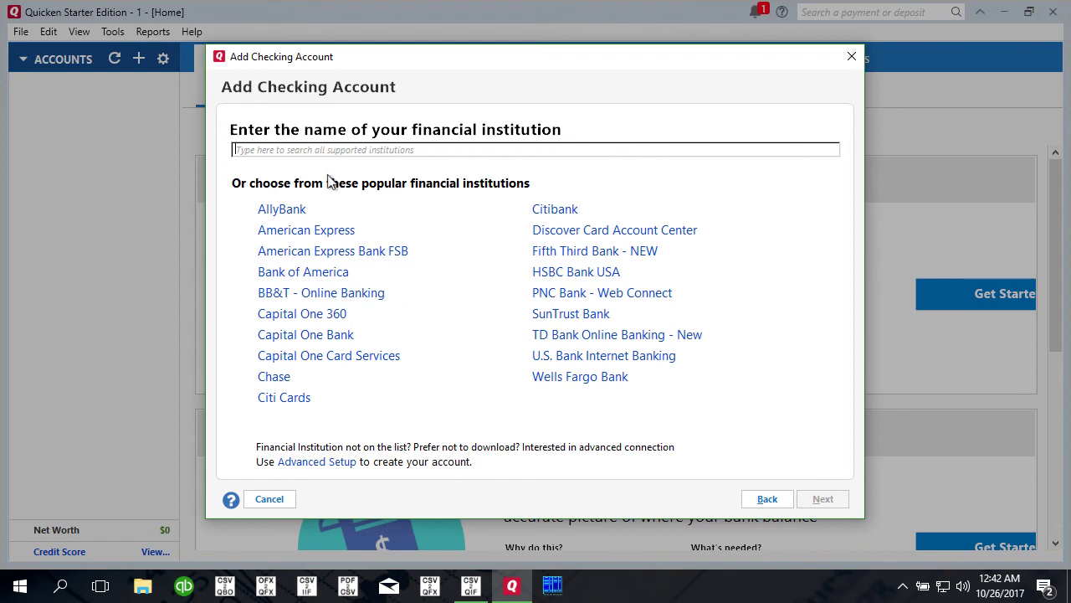
pyautogui.click(285, 465)
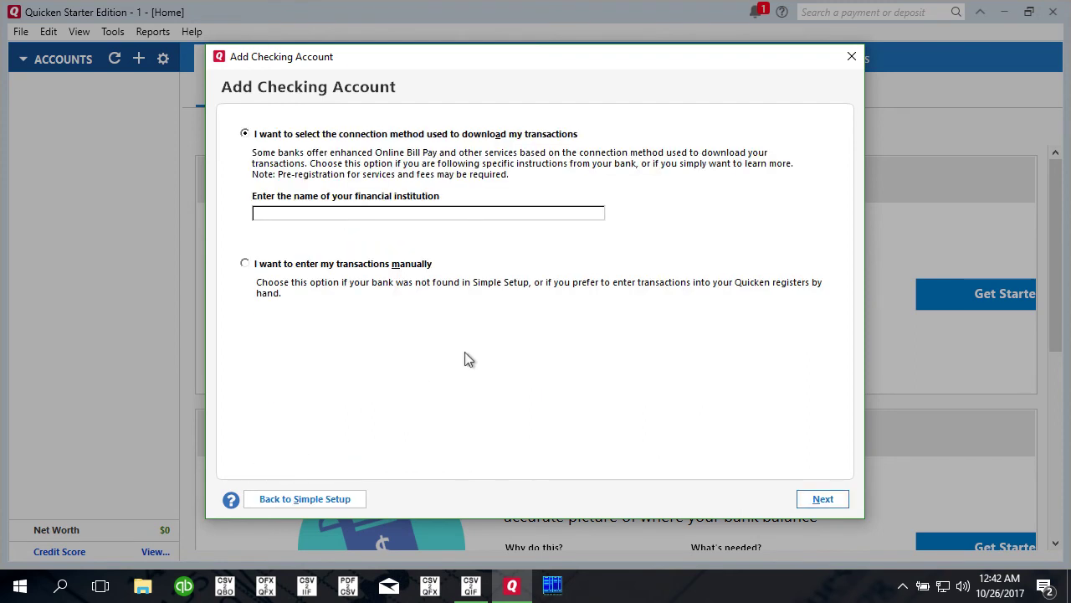
pyautogui.click(245, 265)
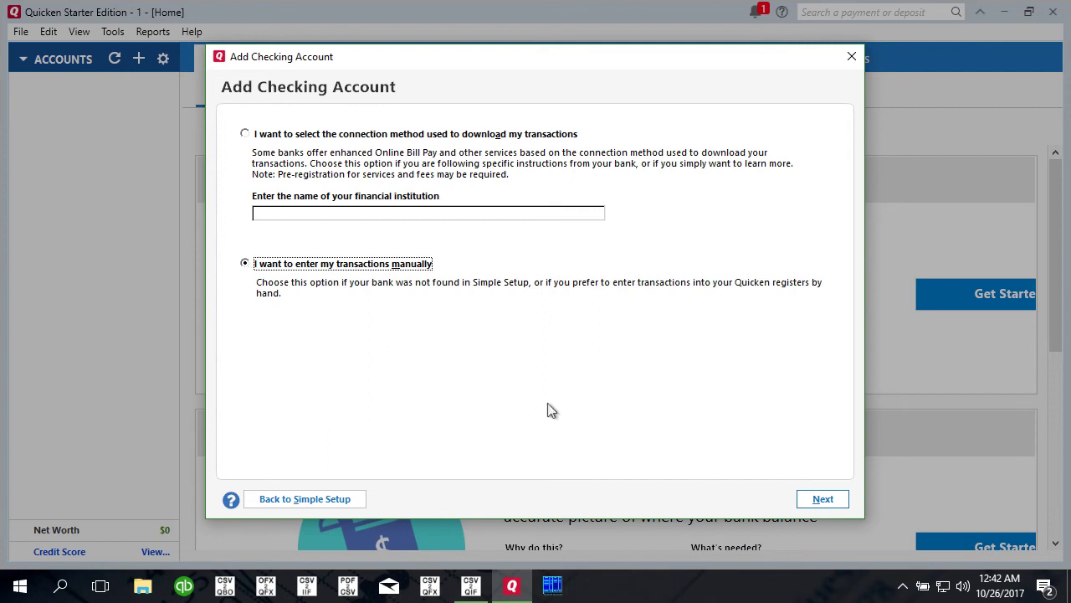
# Keep the name Checking, skip the statement balance, and finish account setup
pyautogui.click(822, 499)
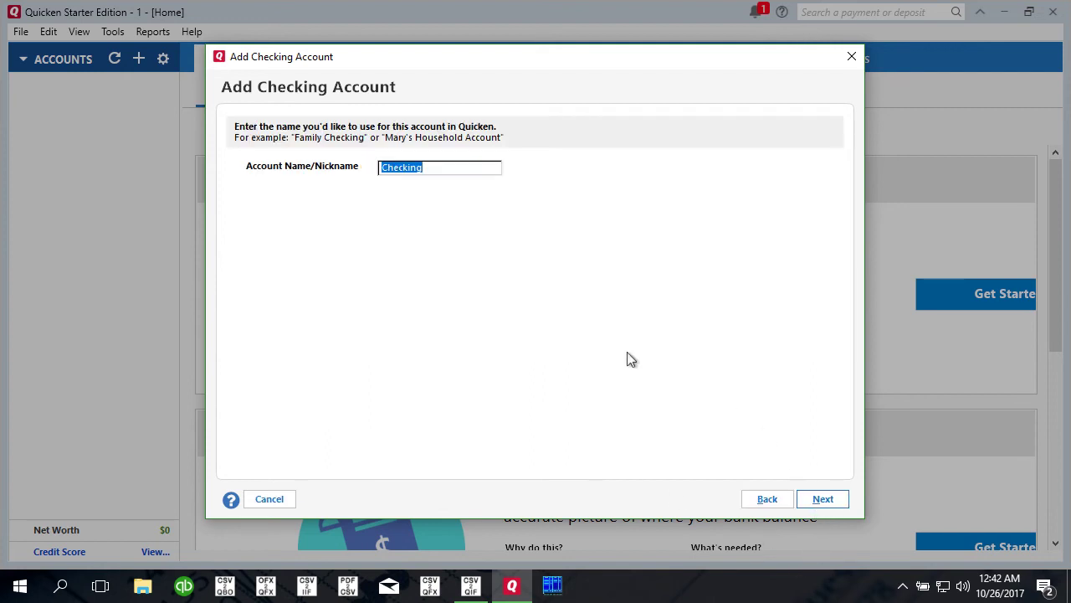
pyautogui.click(829, 502)
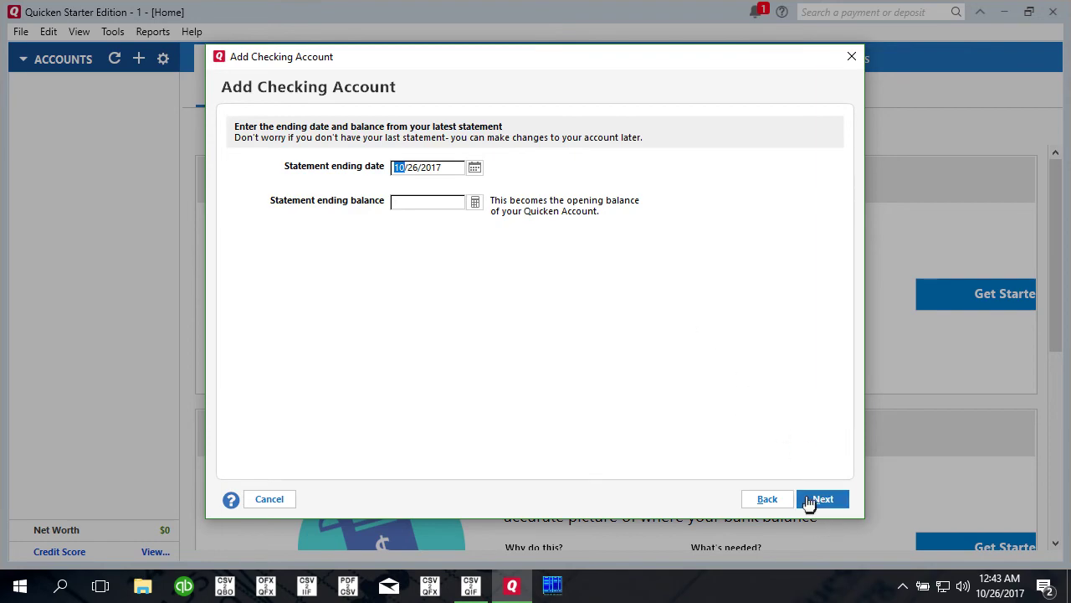
pyautogui.click(809, 501)
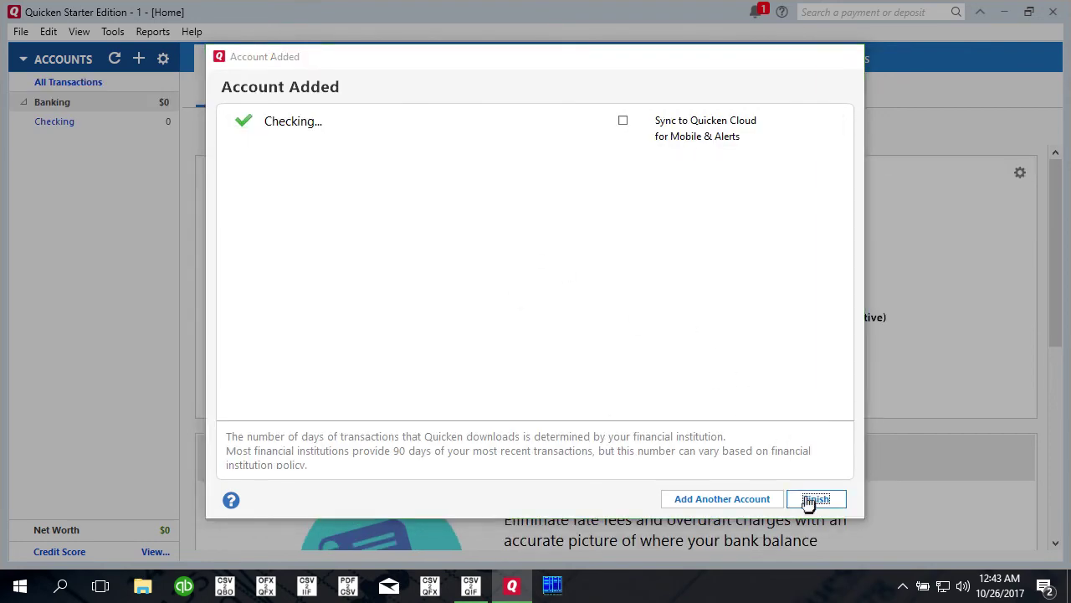
pyautogui.click(816, 499)
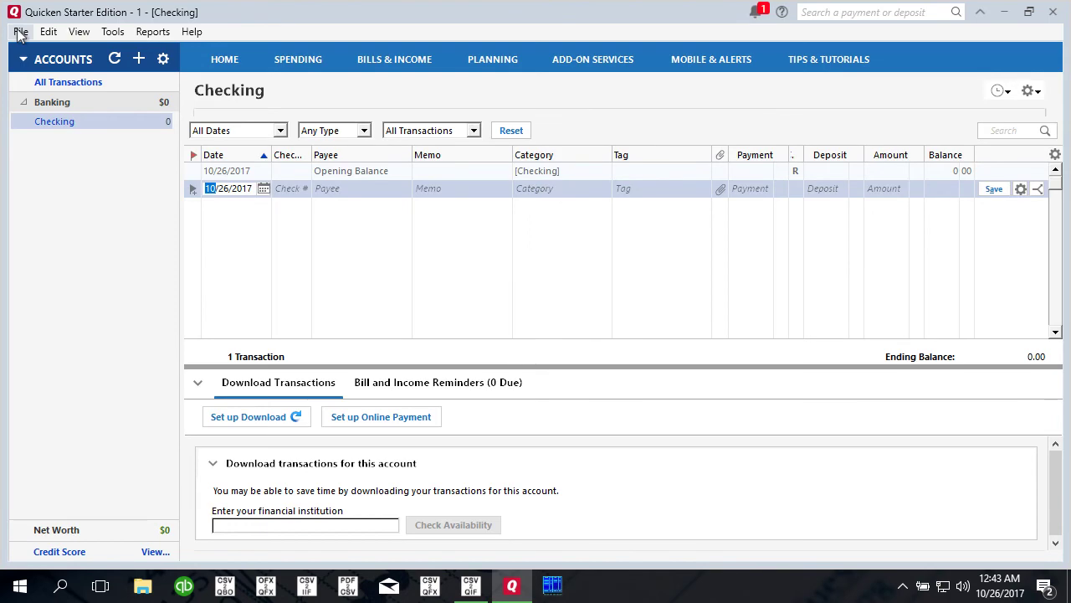
# Import sample.QIF into the Checking account and dismiss the 4-items-imported message
pyautogui.click(20, 32)
pyautogui.moveTo(84, 206)
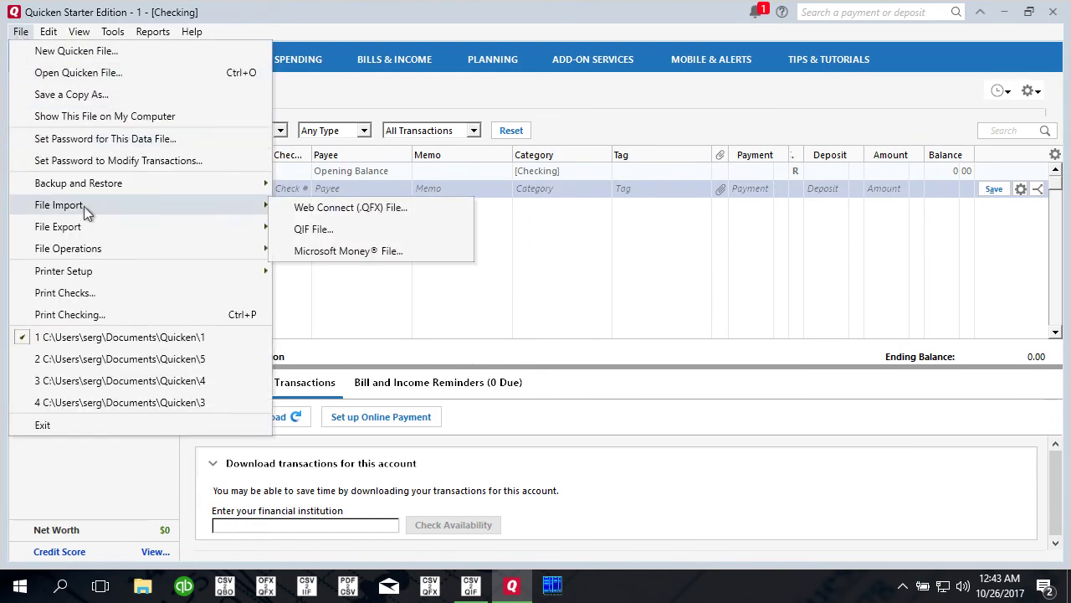
pyautogui.click(313, 229)
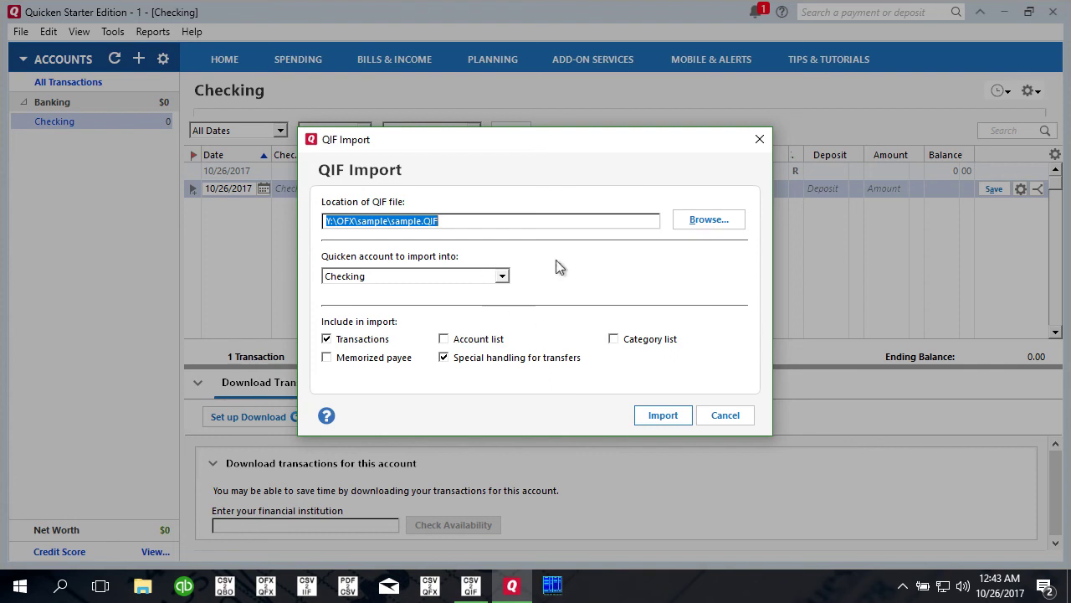
pyautogui.click(387, 279)
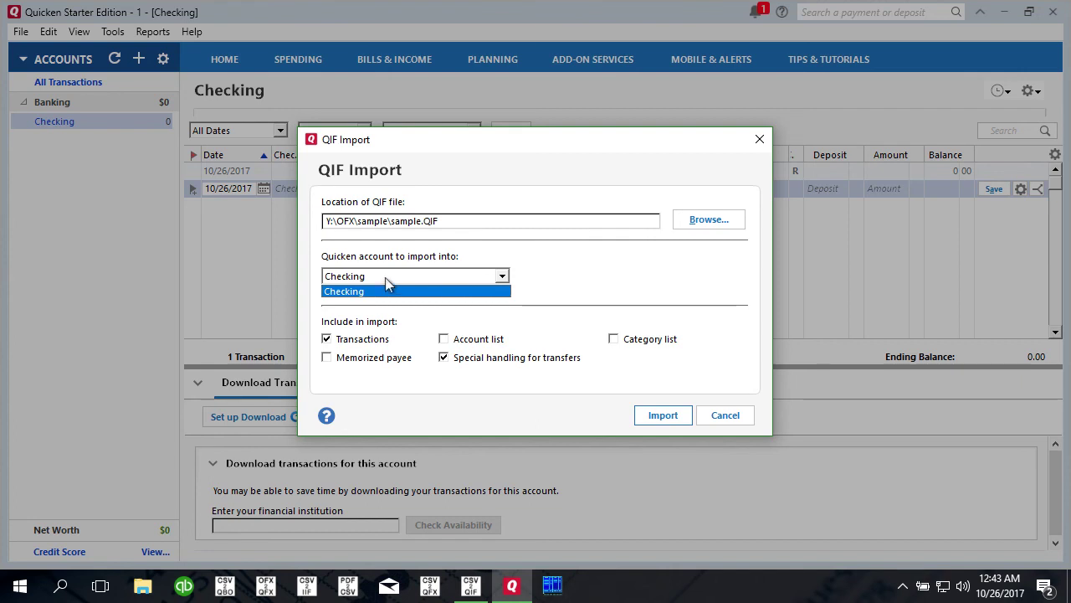
pyautogui.click(386, 282)
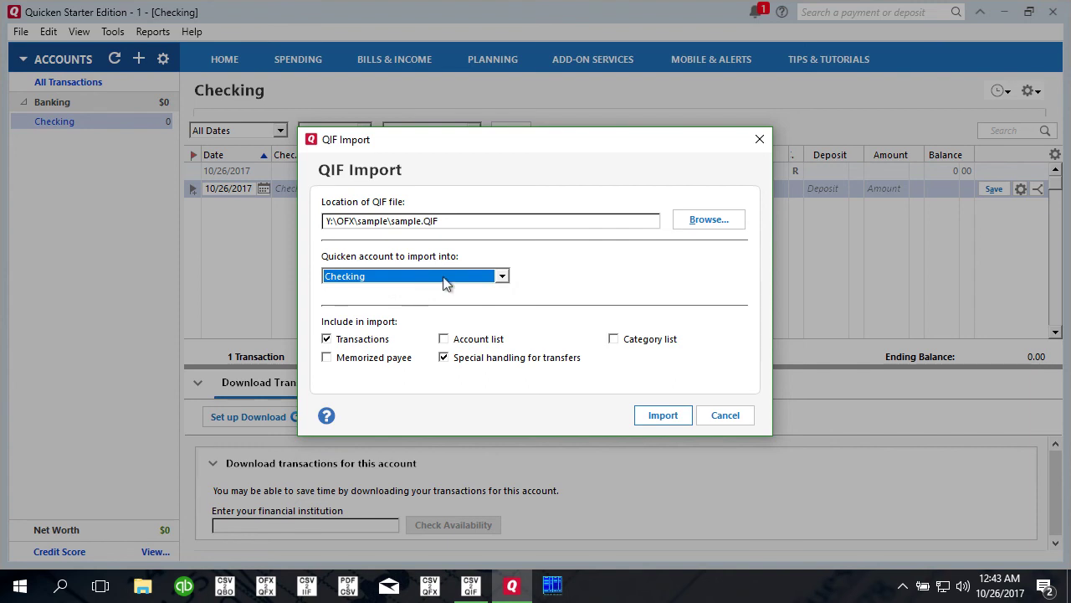
pyautogui.click(674, 423)
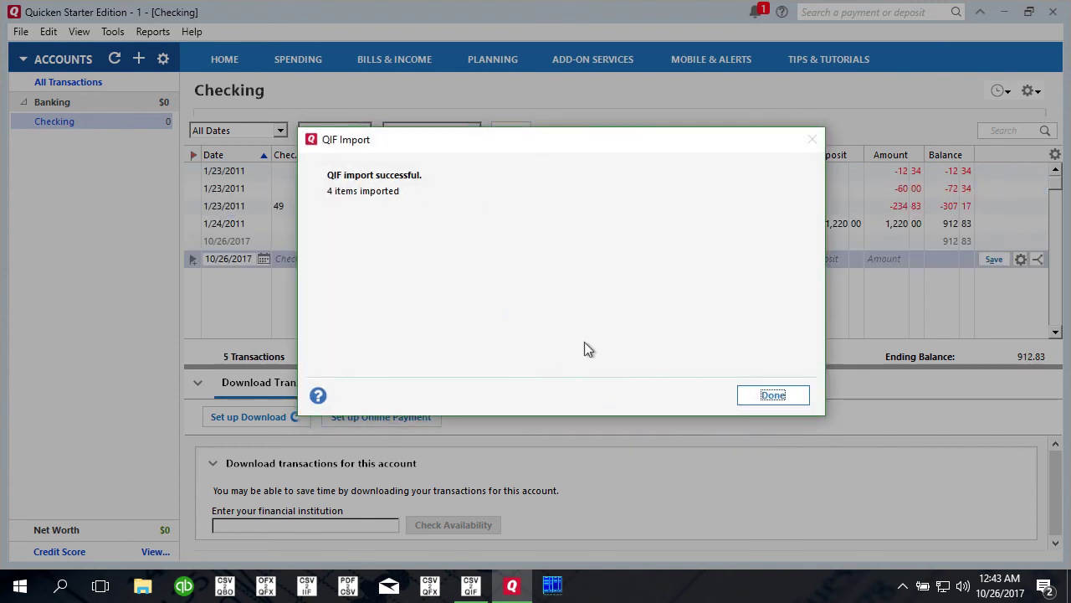
pyautogui.click(745, 401)
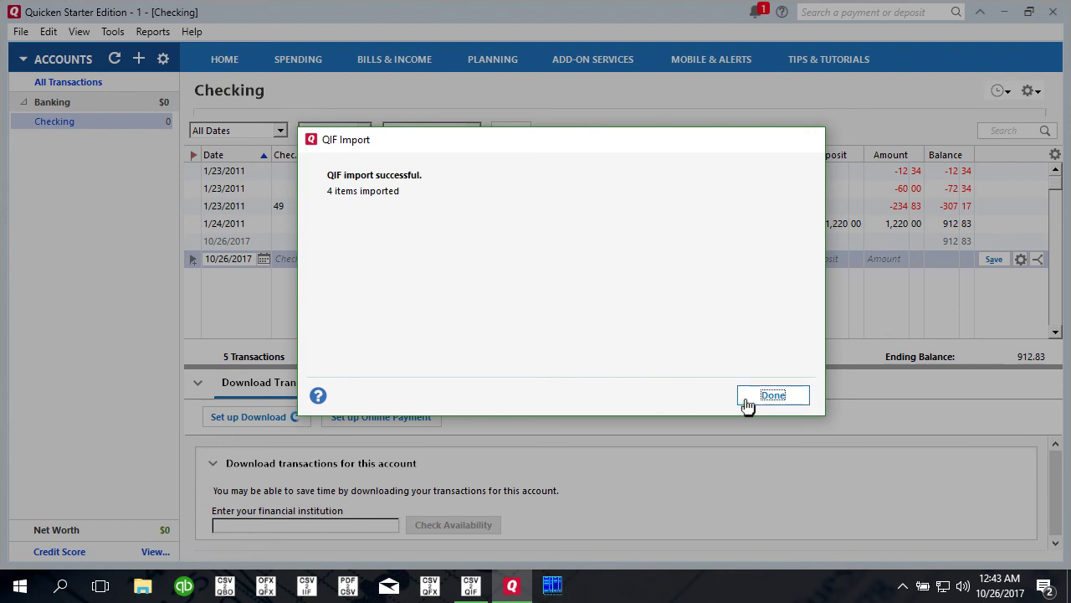